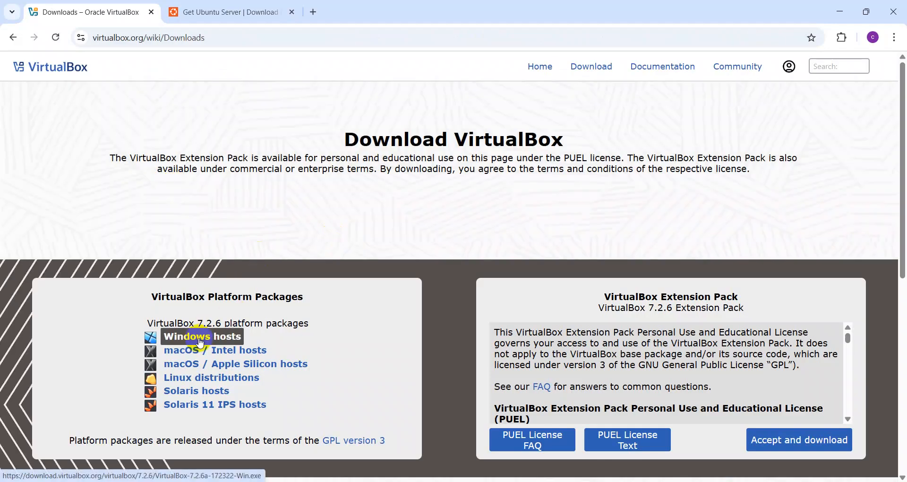
Start a duplicate download of the VirtualBox Windows installer, then cancel it
click(201, 337)
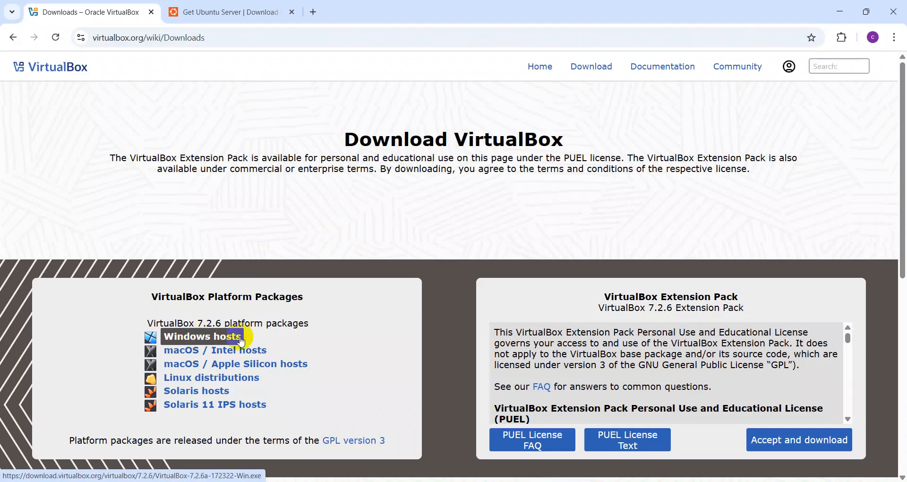
click(426, 289)
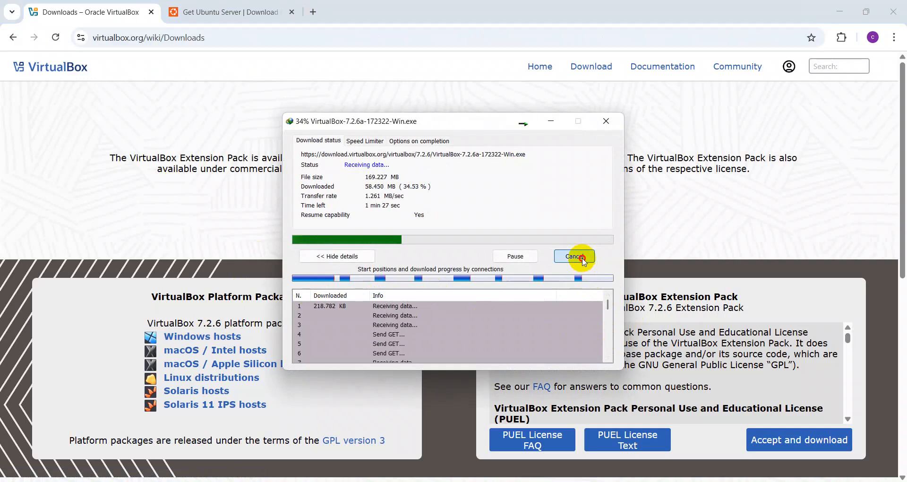
click(580, 256)
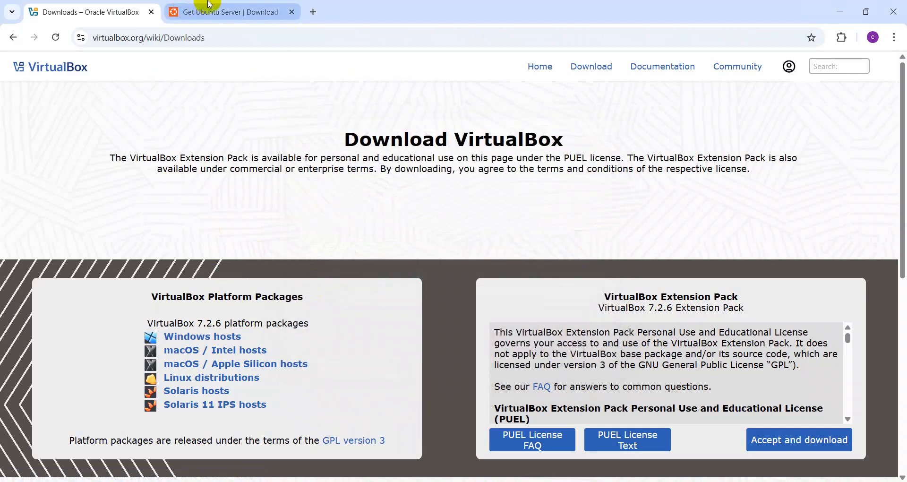
Begin downloading the Ubuntu Server 24.04.3 LTS ISO, cancel it, and minimize Chrome
click(235, 19)
click(528, 312)
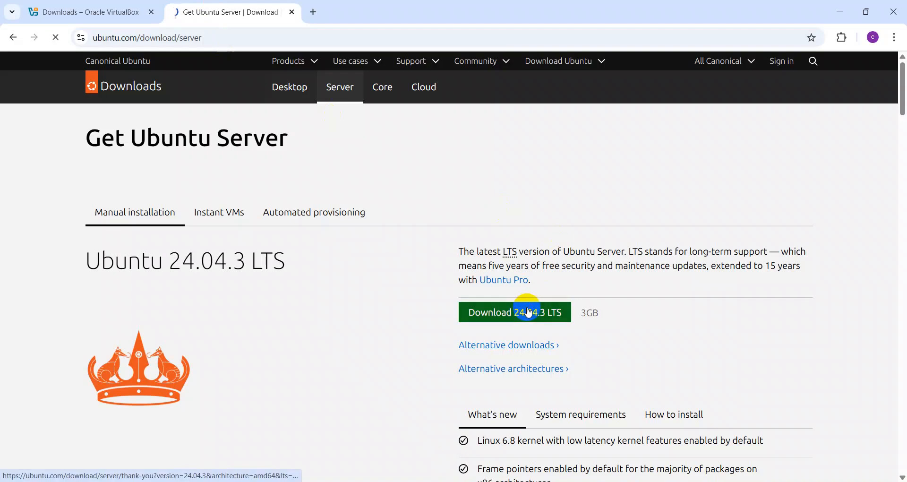
click(171, 133)
click(103, 110)
click(543, 227)
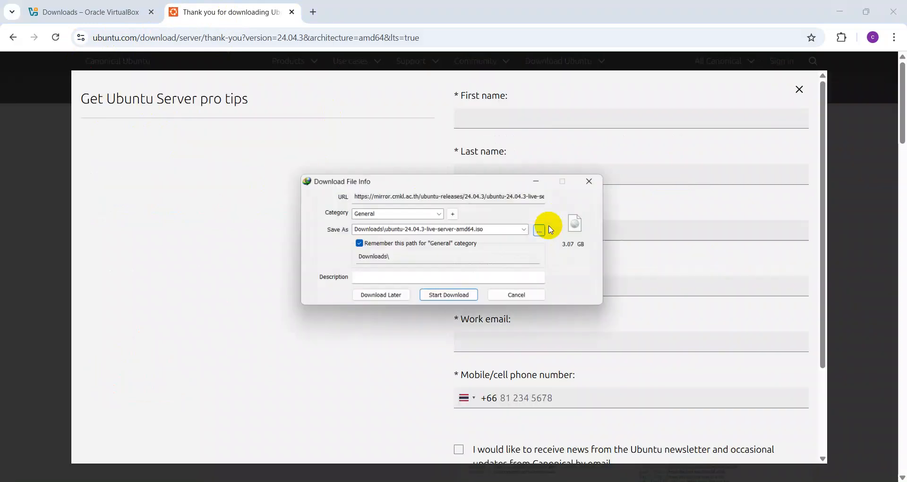
click(440, 298)
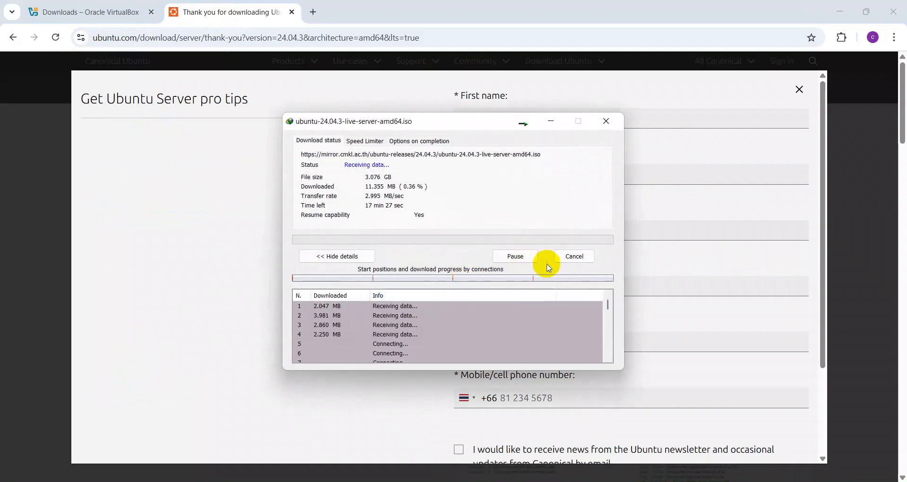
click(569, 259)
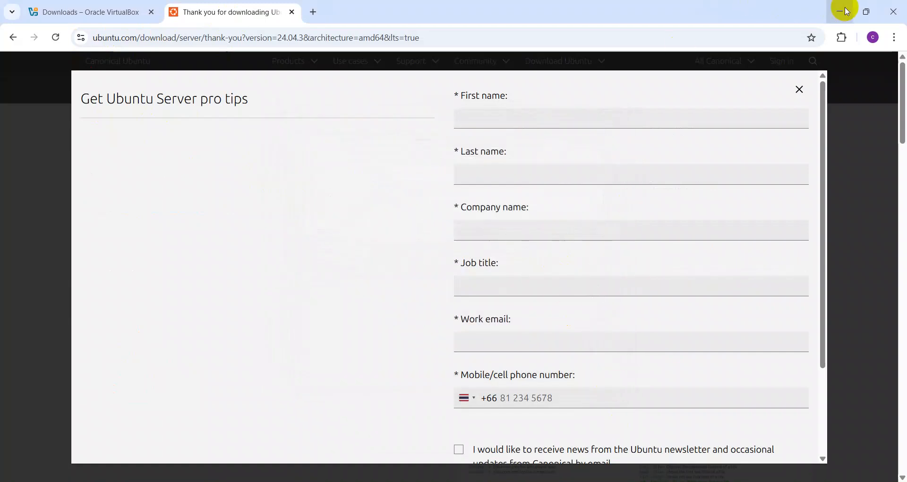
click(845, 11)
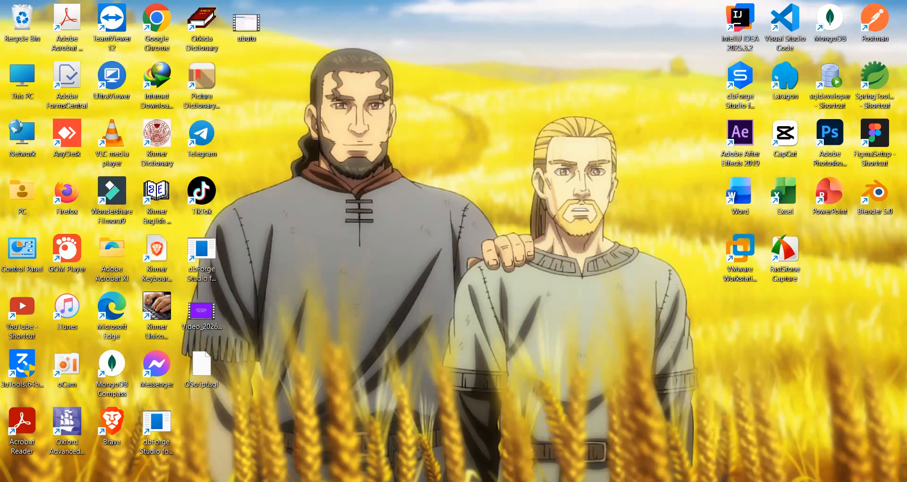
Open File Explorer and reach the Linux folder on DATA (D:) by searching 'li'
key(super+e)
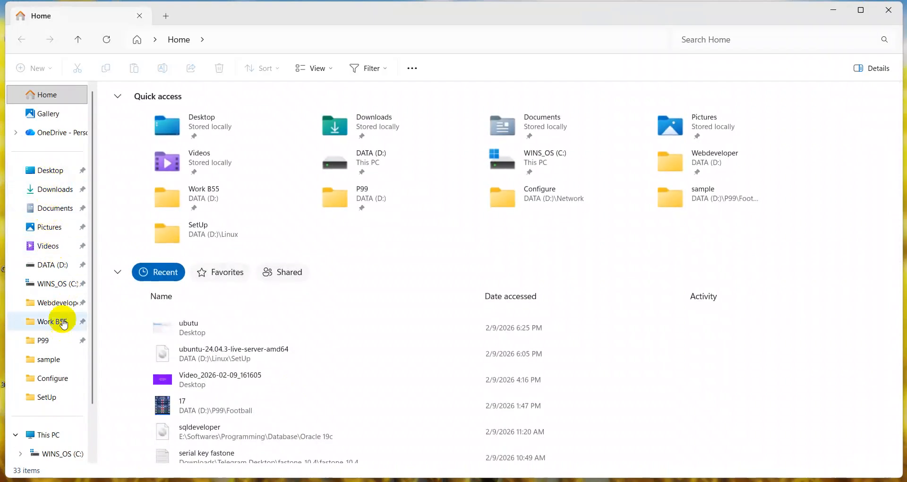
click(52, 264)
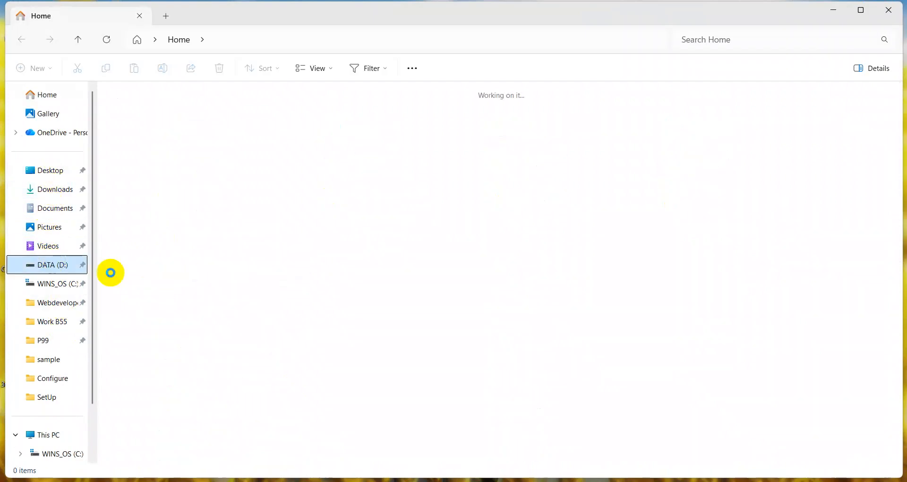
click(734, 37)
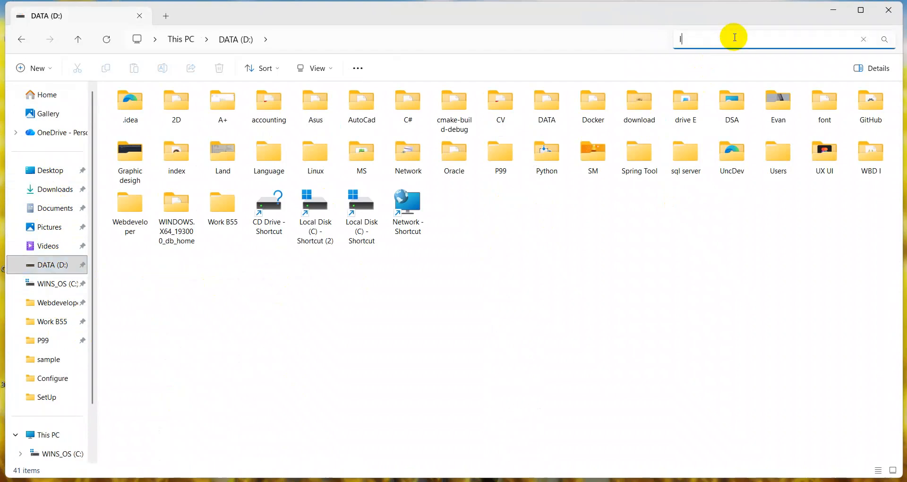
text(li)
click(253, 106)
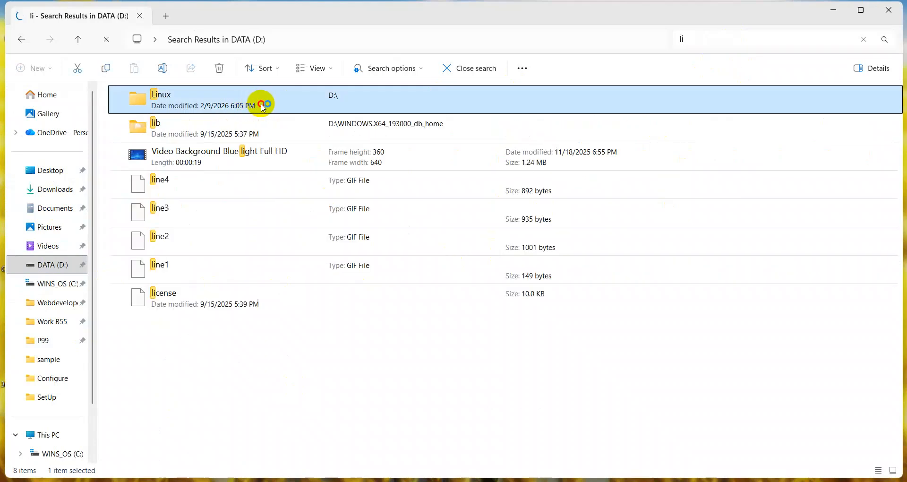
double_click(263, 108)
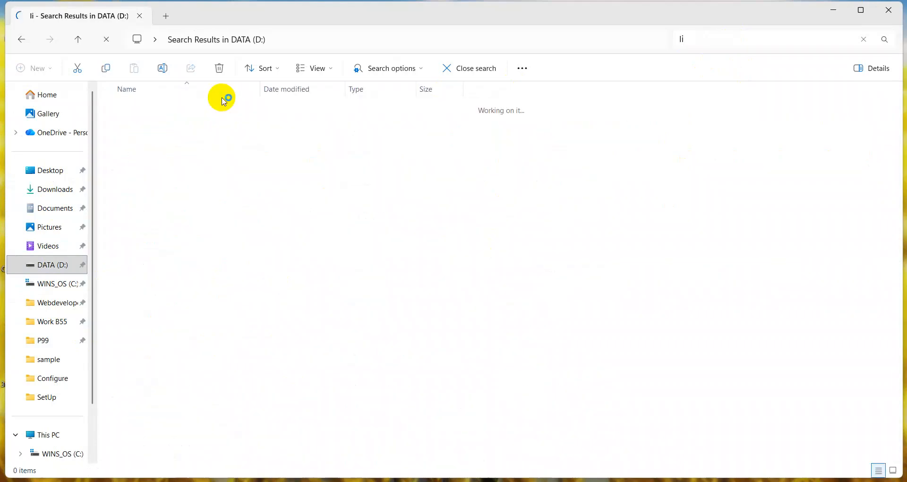
Run the VirtualBox-7.2.6a-172322-Win installer from Linux\SetUp and approve the prompt
click(182, 126)
double_click(182, 127)
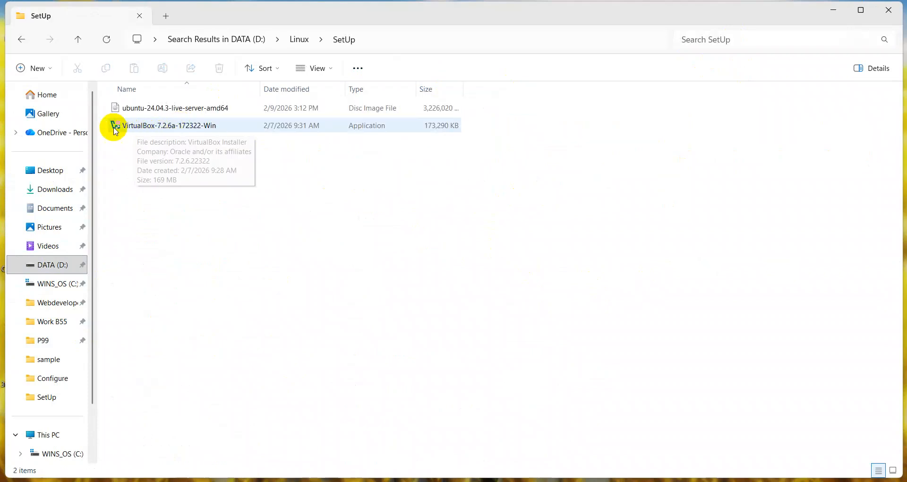
click(135, 130)
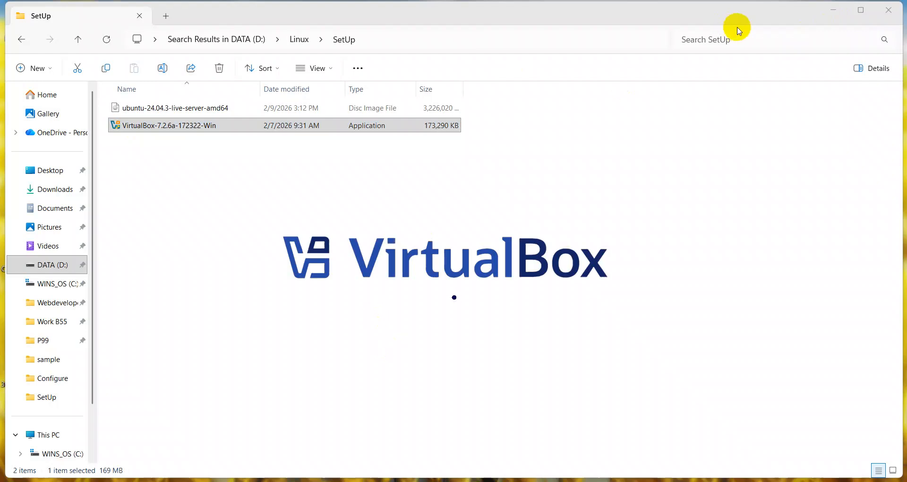
click(831, 7)
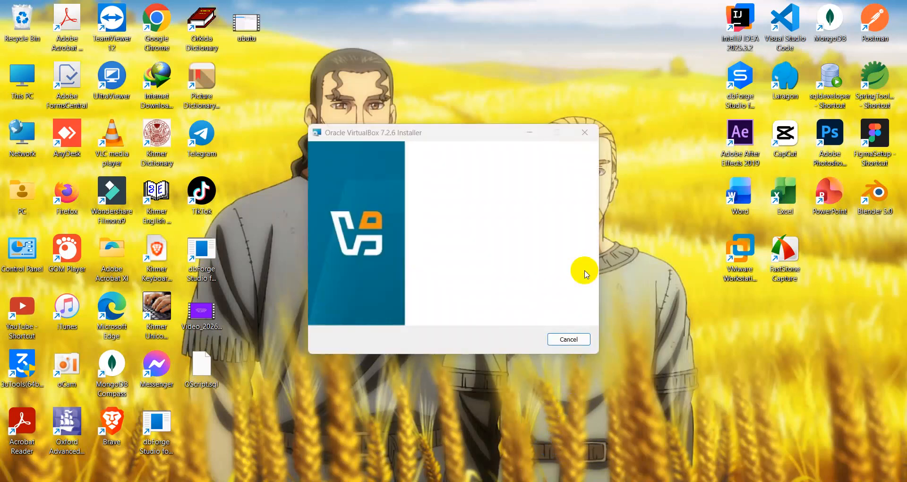
Install VirtualBox 7.2.6 with default features, accepting the network and Python-dependency warnings, then finish
click(498, 337)
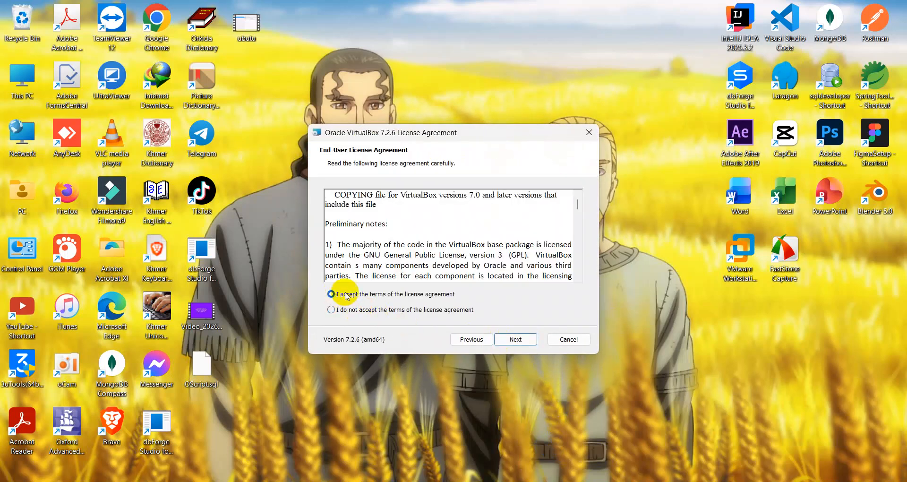
click(516, 341)
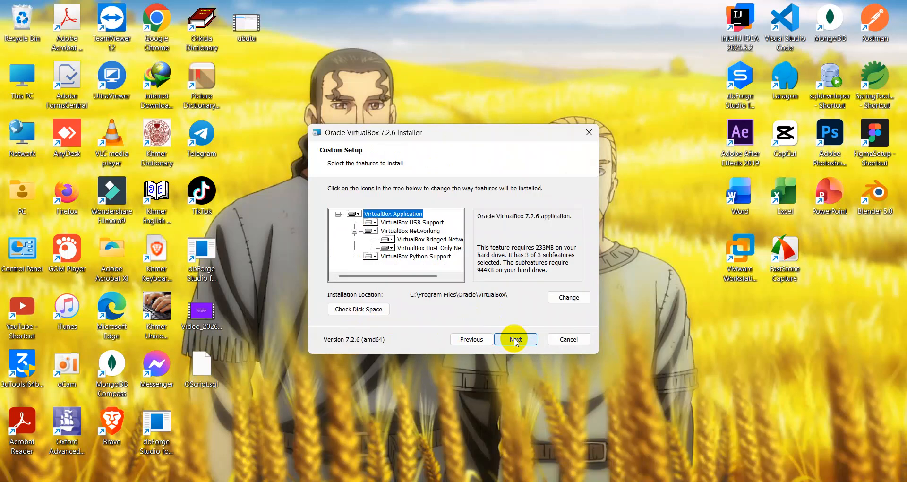
click(533, 340)
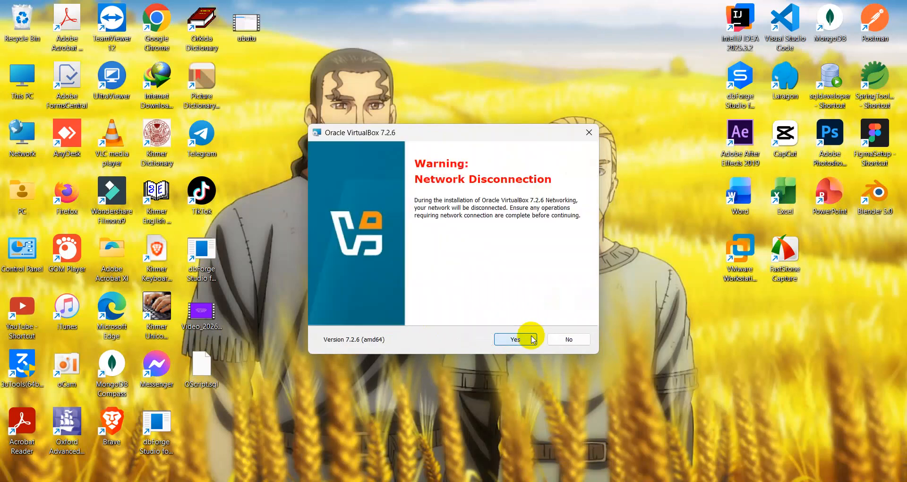
click(530, 340)
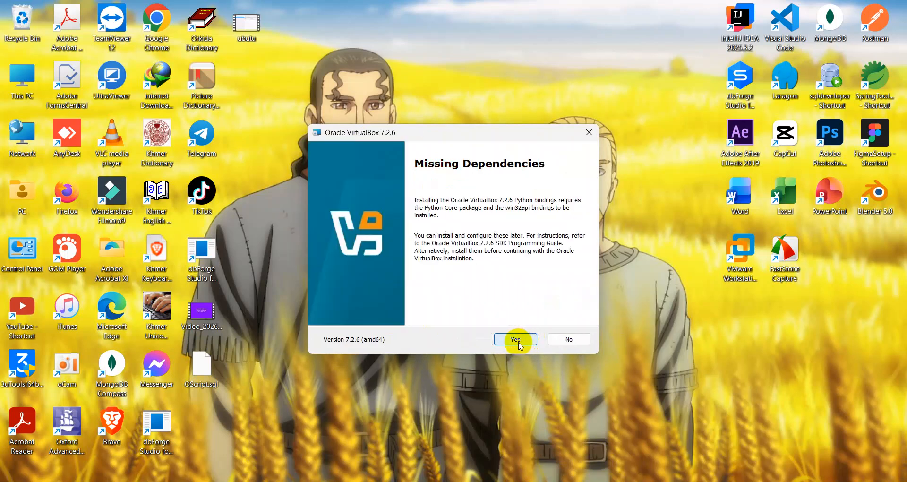
click(516, 340)
click(517, 340)
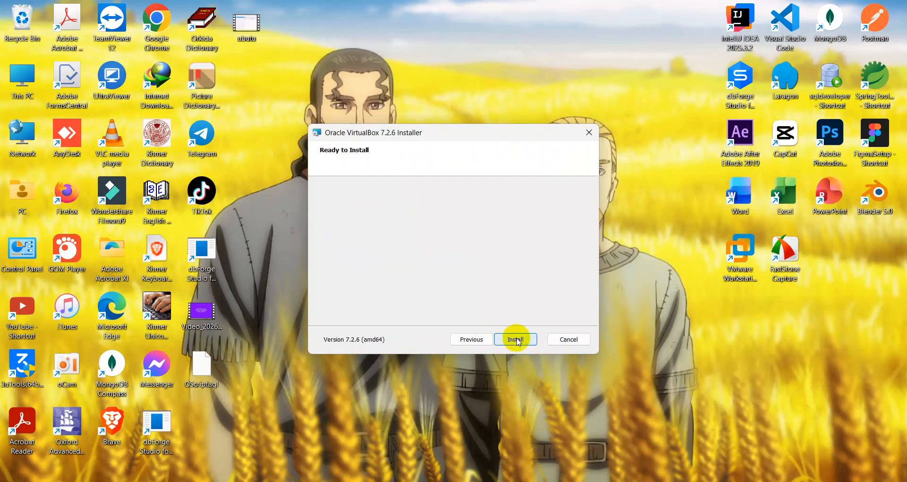
click(502, 340)
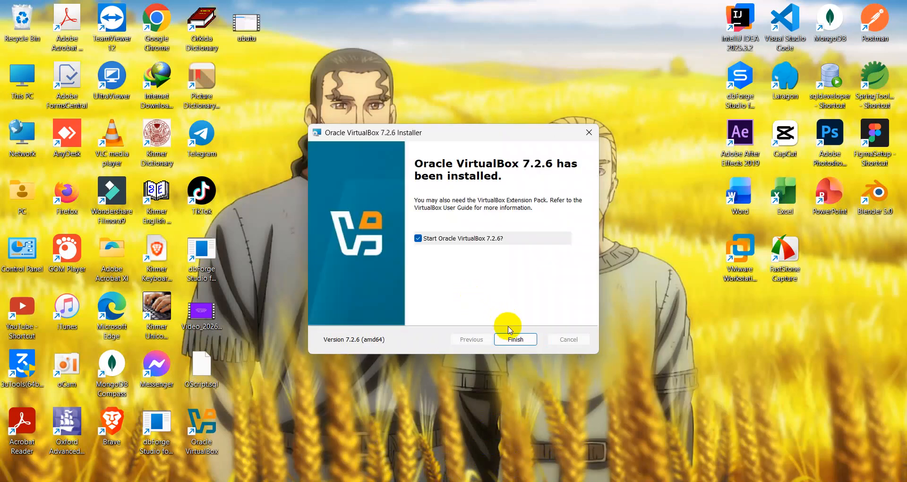
click(513, 341)
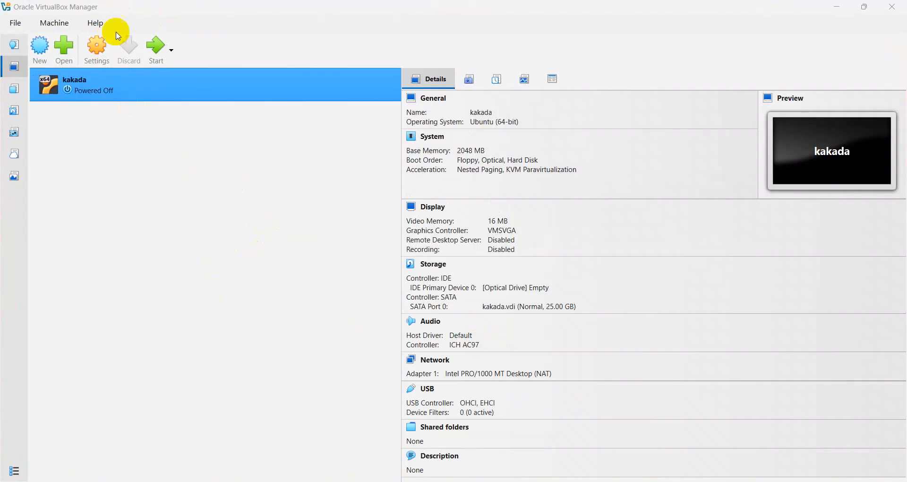
Start a new virtual machine from the VirtualBox Manager toolbar
click(41, 49)
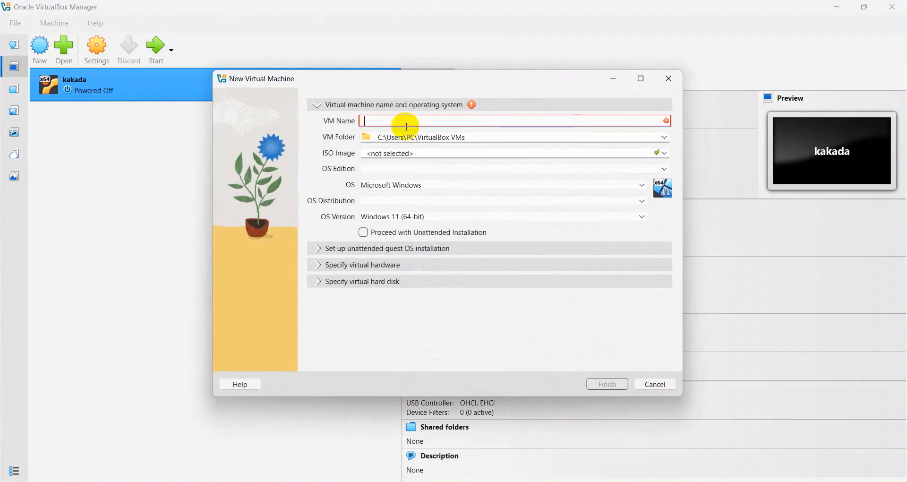
Enter a VM name and choose D:\Linux as the VM folder
text(chan kakada)
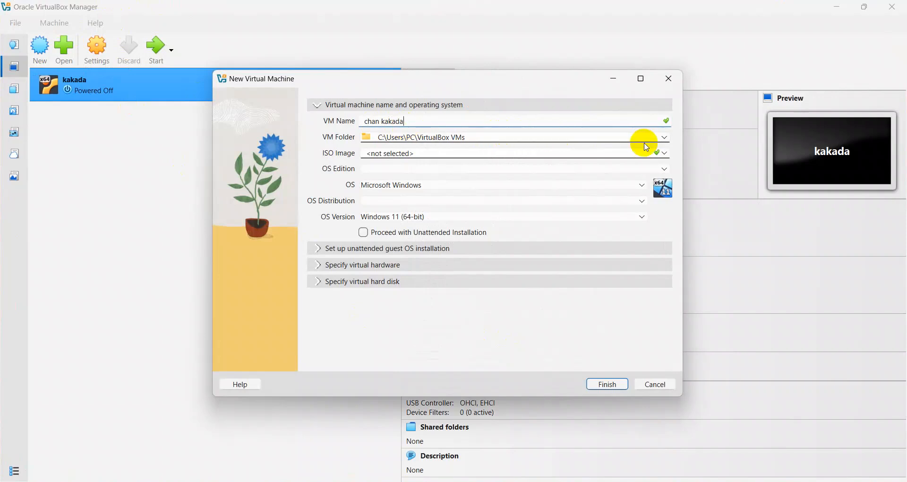
click(665, 137)
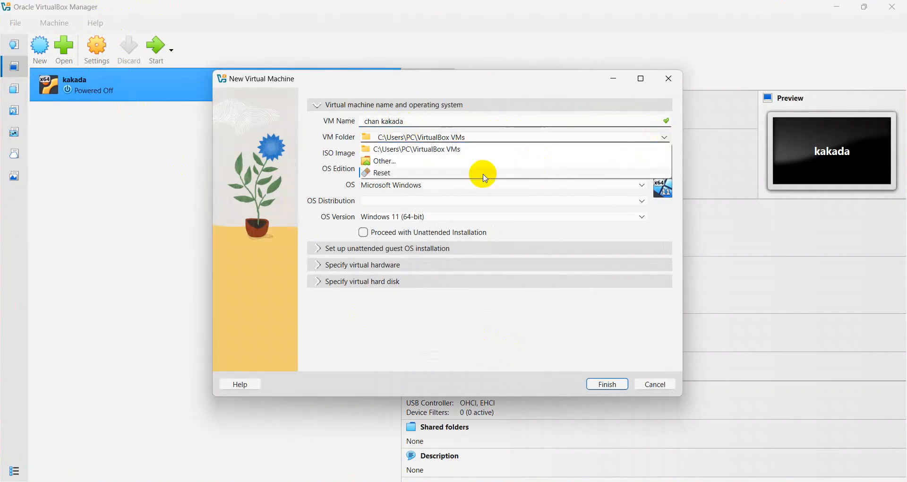
click(402, 167)
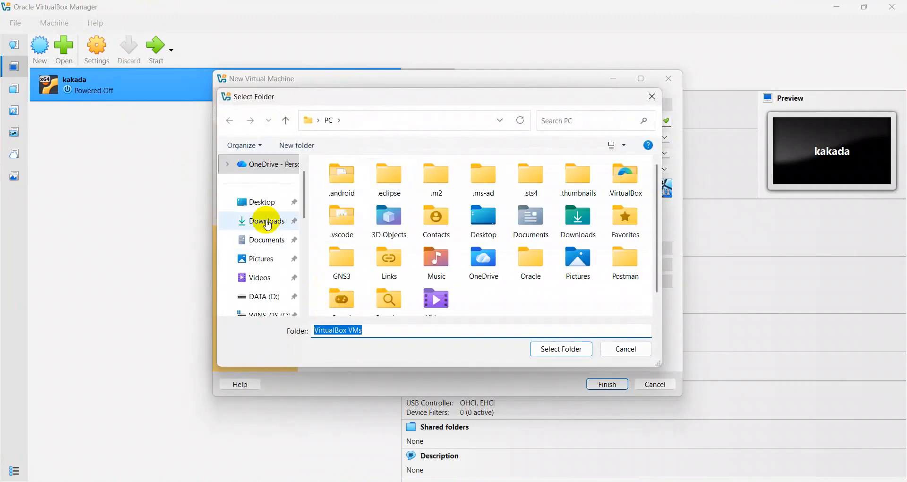
click(552, 119)
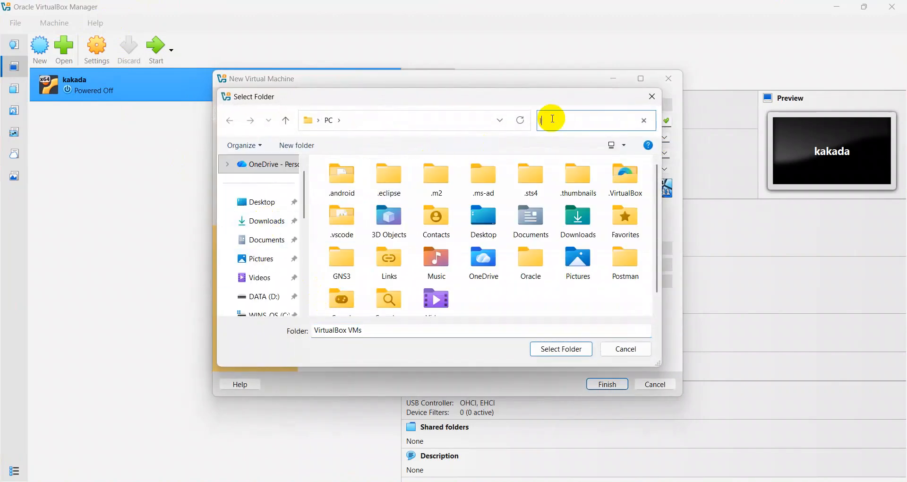
text(li)
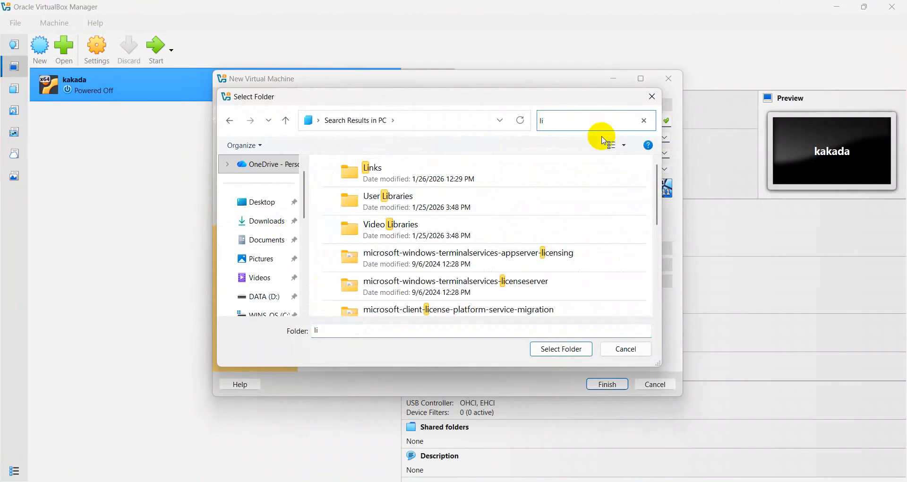
scroll(262, 250, down, 3)
scroll(272, 199, up, 2)
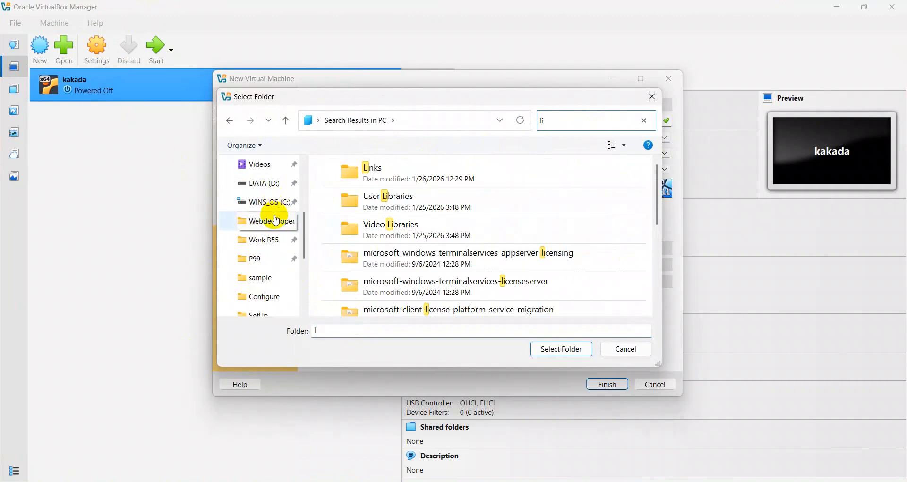
click(275, 186)
click(552, 118)
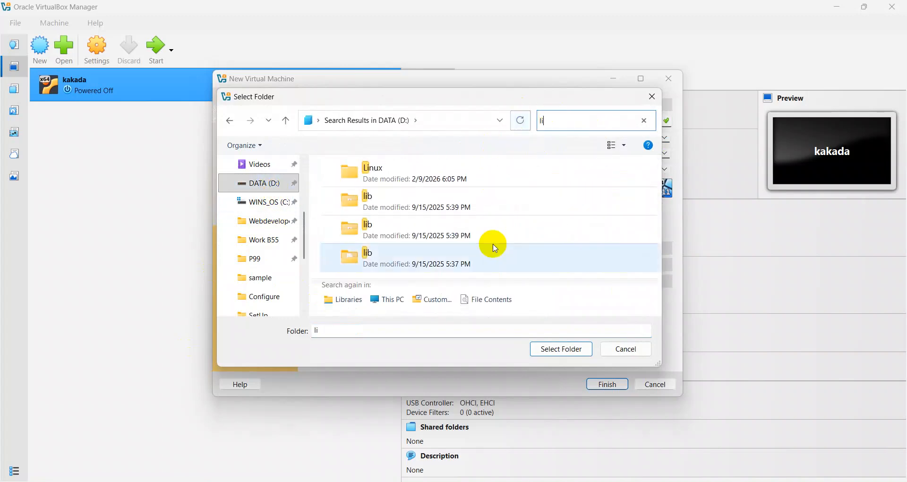
double_click(437, 181)
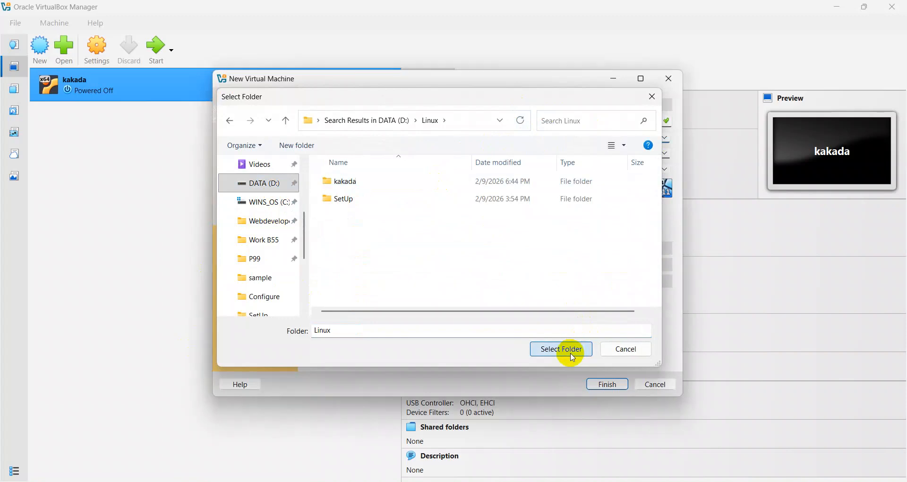
click(572, 349)
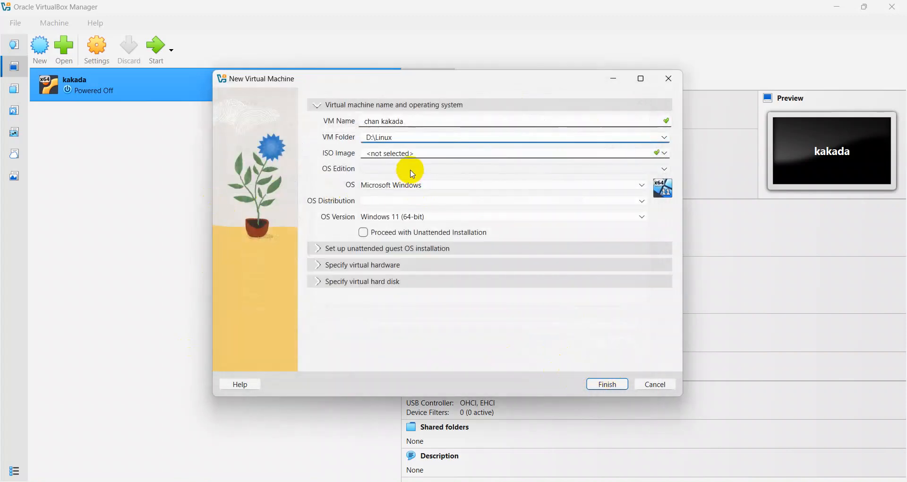
Set the OS type to Linux with distribution Ubuntu and finish creating the VM
click(631, 185)
click(373, 208)
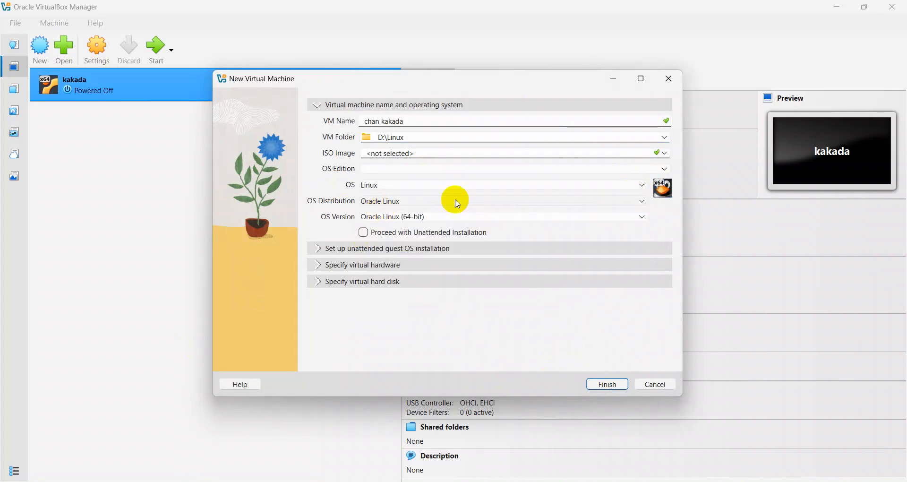
click(512, 200)
scroll(416, 255, down, 3)
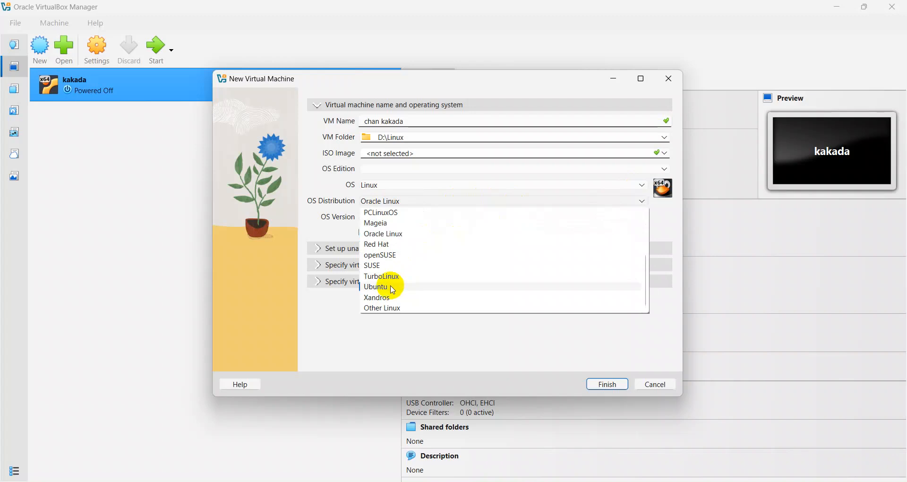
click(397, 285)
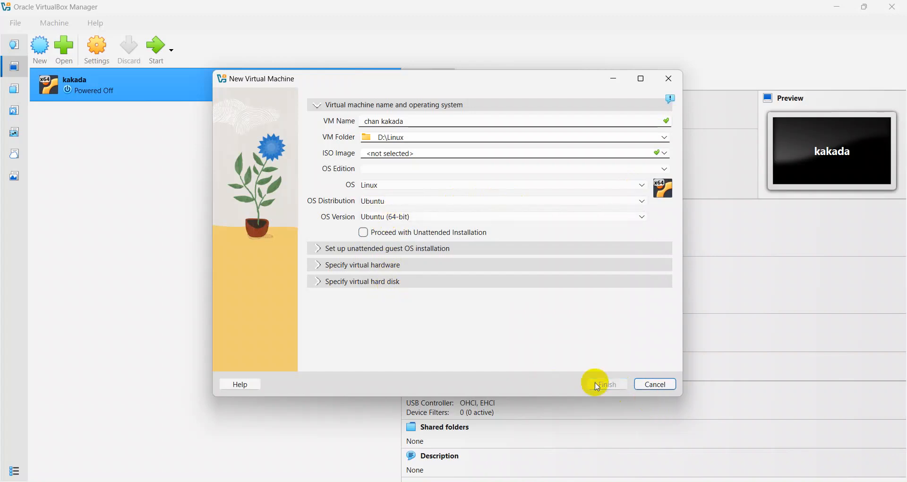
click(597, 386)
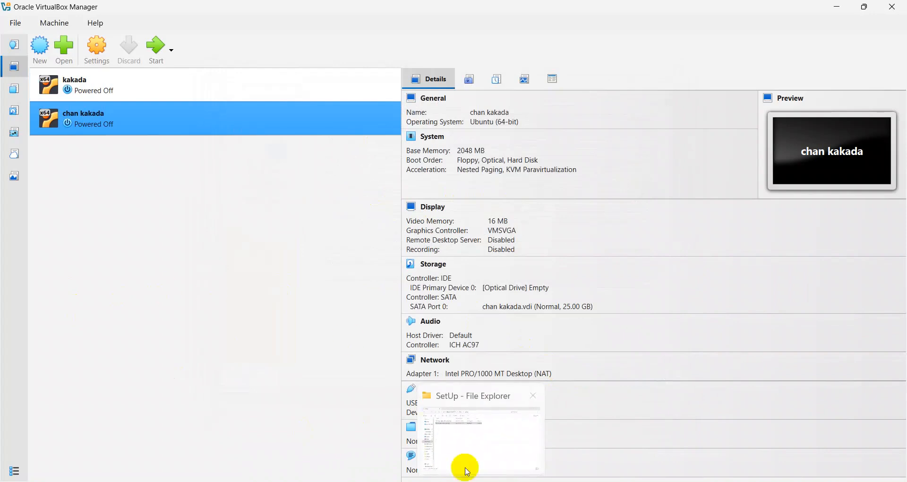
Remove the old kakada VM from the list and start the new Ubuntu VM
ctrl+click(134, 81)
click(134, 81)
right_click(134, 80)
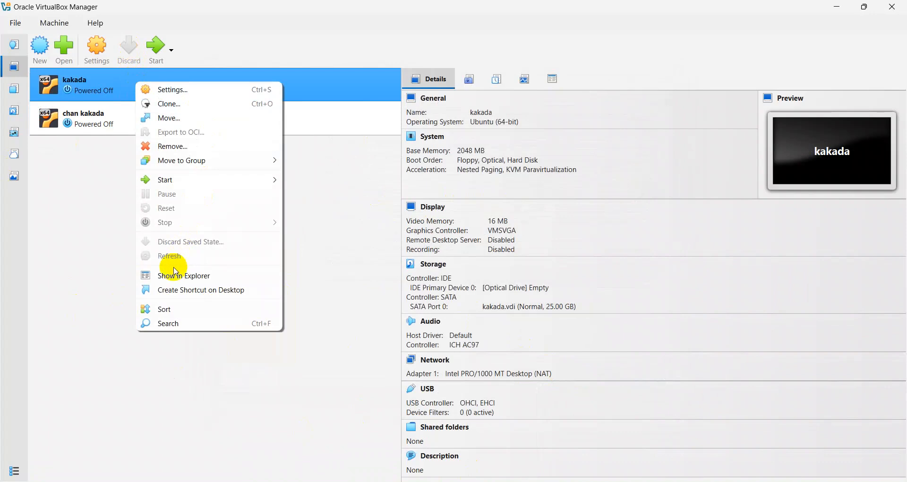
click(388, 429)
ctrl+click(208, 131)
click(188, 89)
right_click(188, 90)
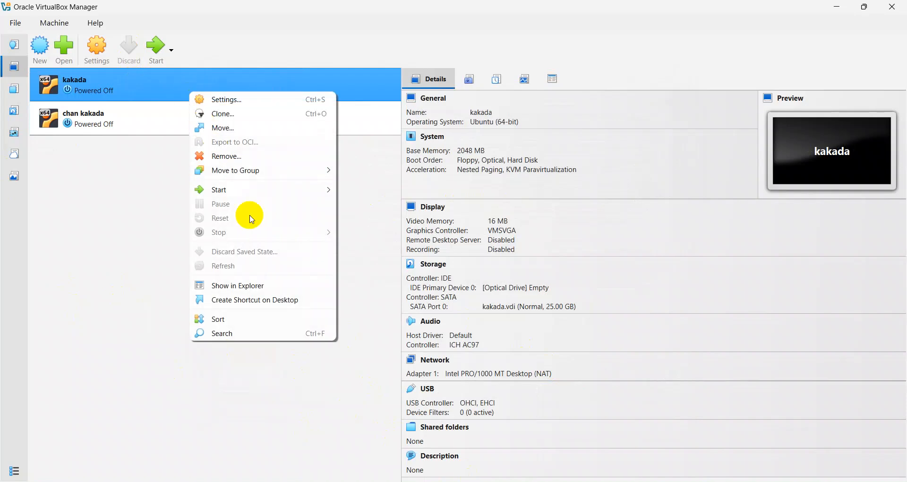
click(220, 157)
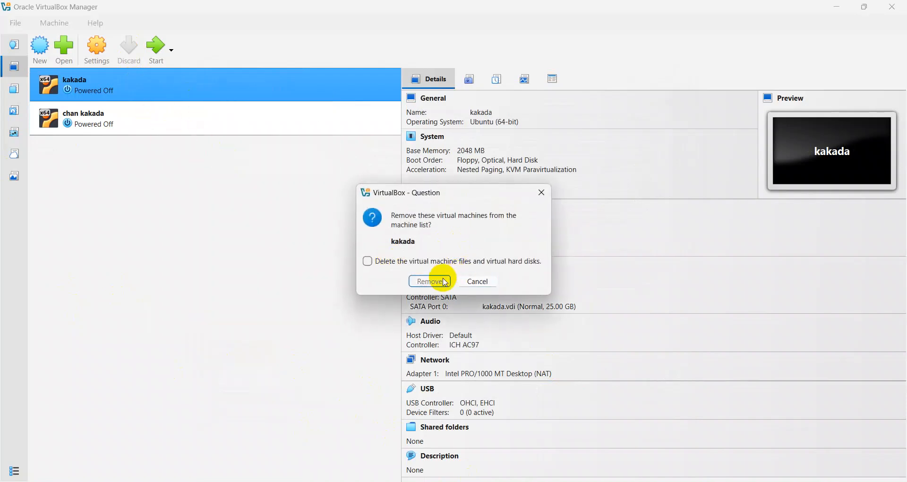
click(430, 282)
click(160, 49)
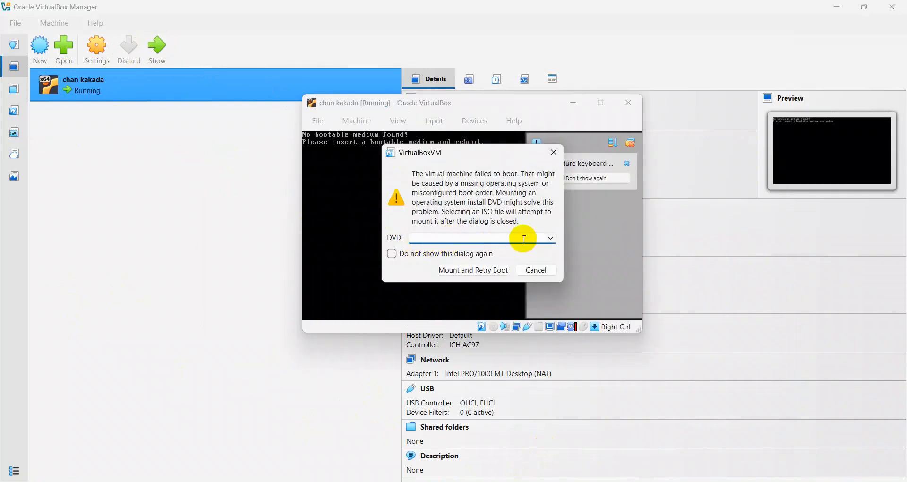
Choose Other... for the boot disc and search the D: drive for 'lin'
click(551, 241)
click(482, 260)
click(312, 217)
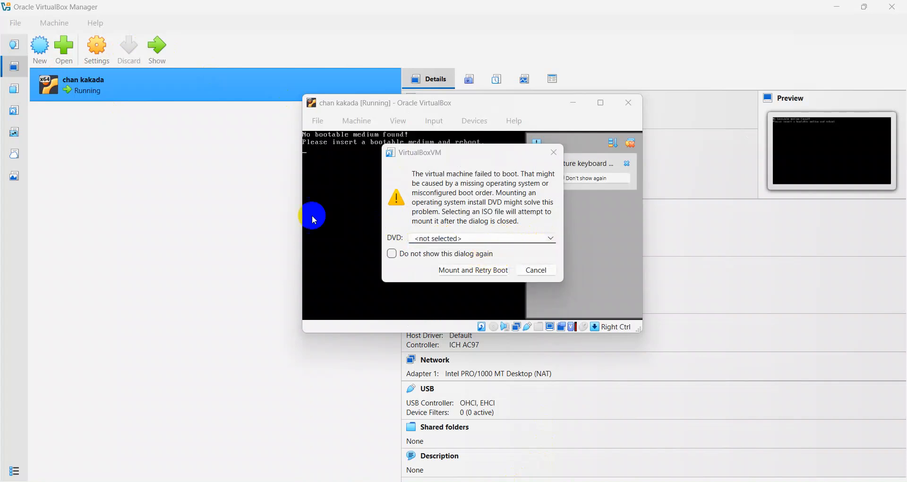
click(374, 195)
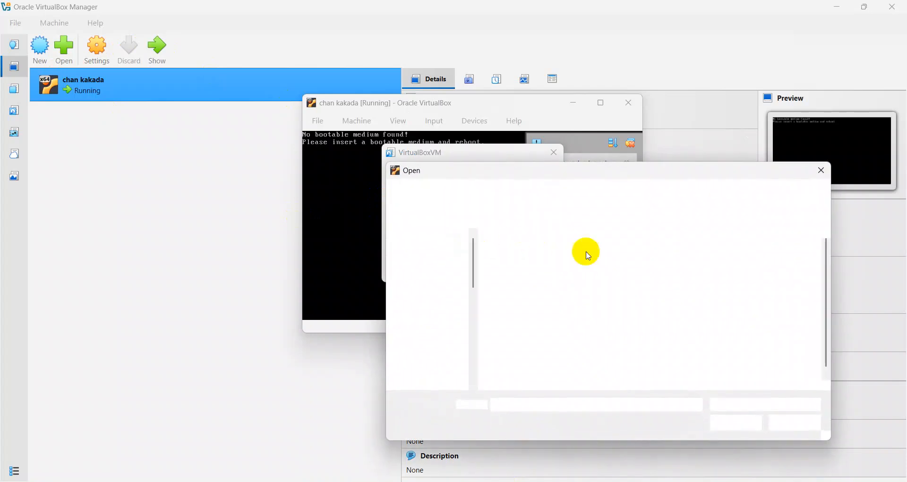
scroll(432, 348, down, 5)
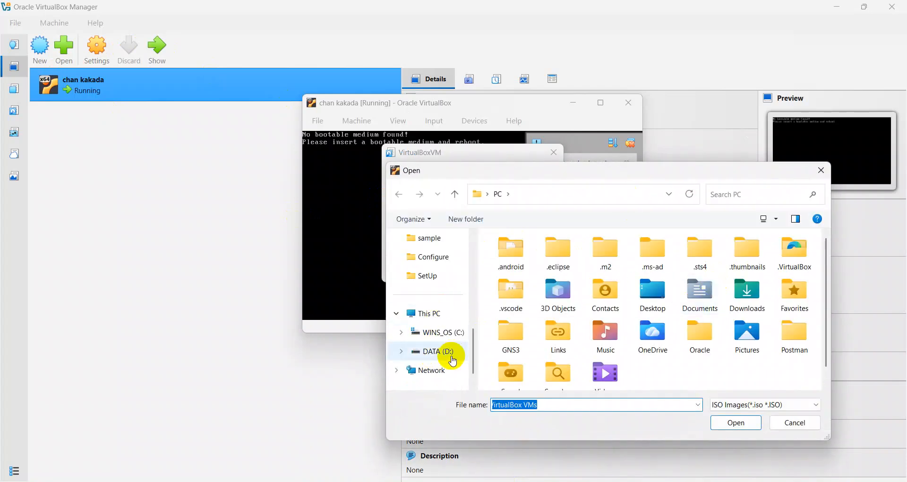
click(451, 355)
click(728, 193)
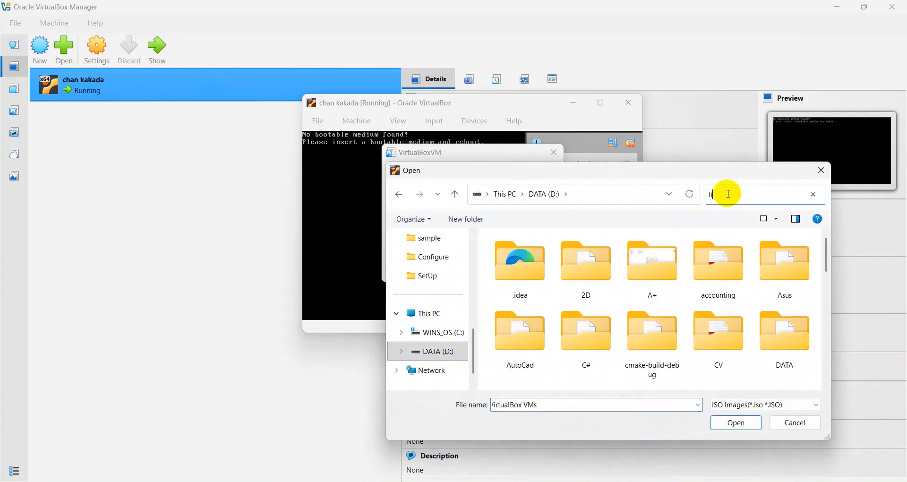
text(lin)
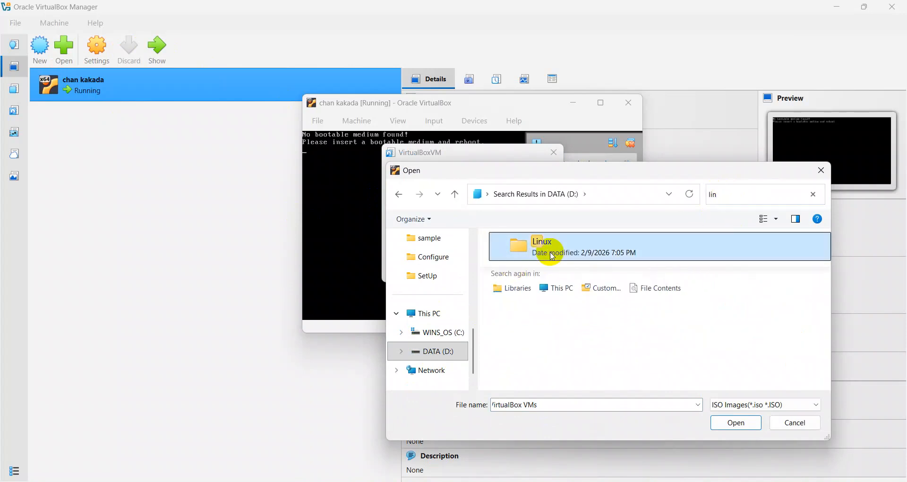
Open ubuntu-24.04.3-live-server-amd64.iso from D:\Linux\SetUp, mount it and retry booting
double_click(550, 250)
double_click(535, 274)
click(532, 257)
click(739, 427)
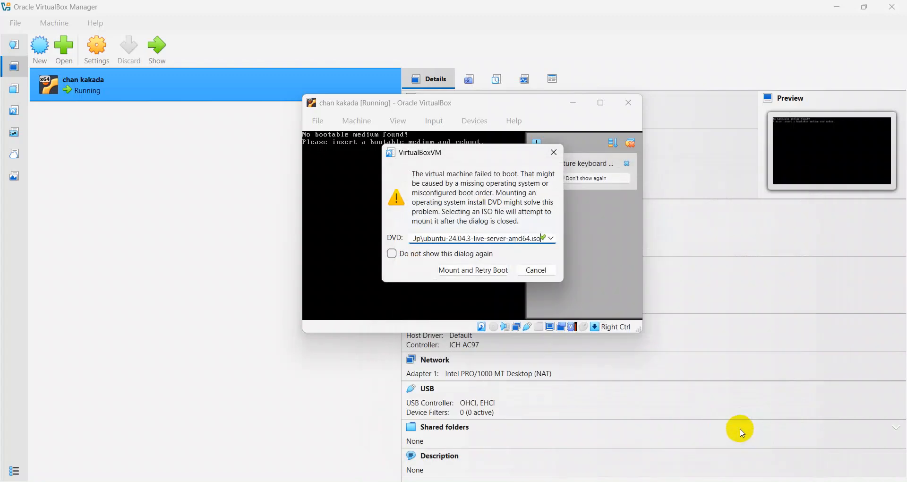
click(474, 270)
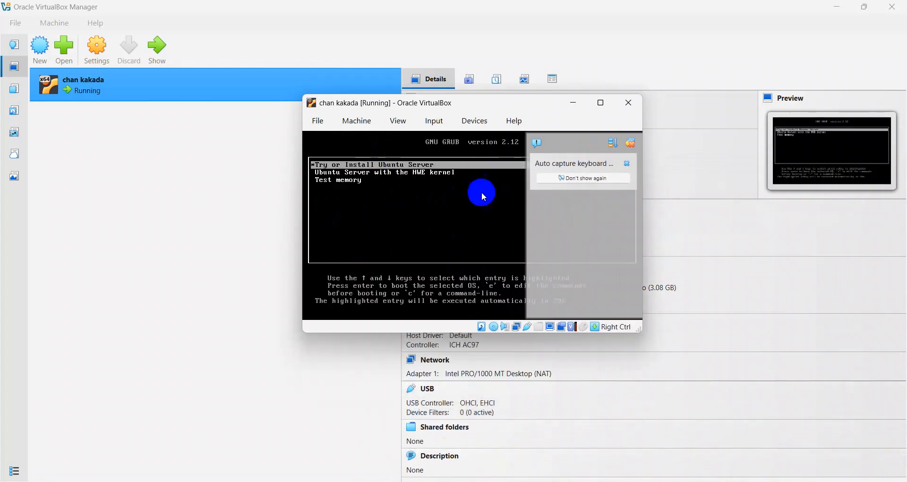
Maximize the VM window and boot 'Try or Install Ubuntu Server' from GRUB
click(608, 106)
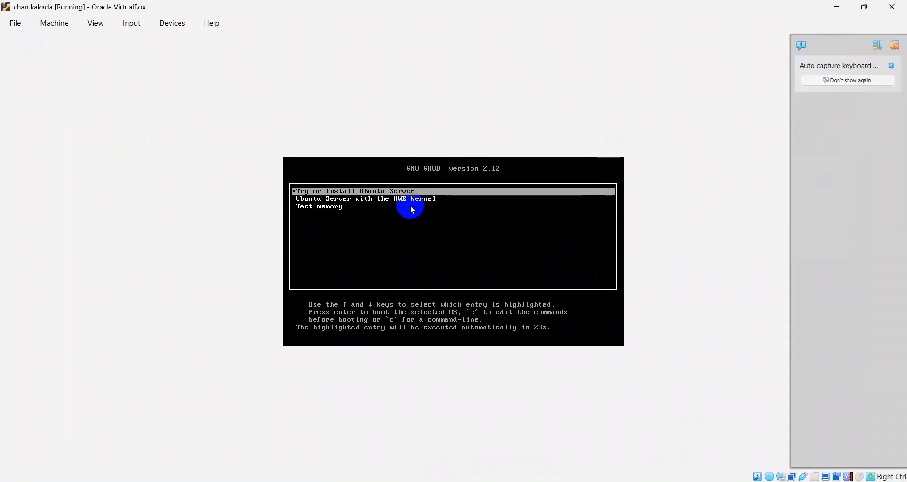
key(Return)
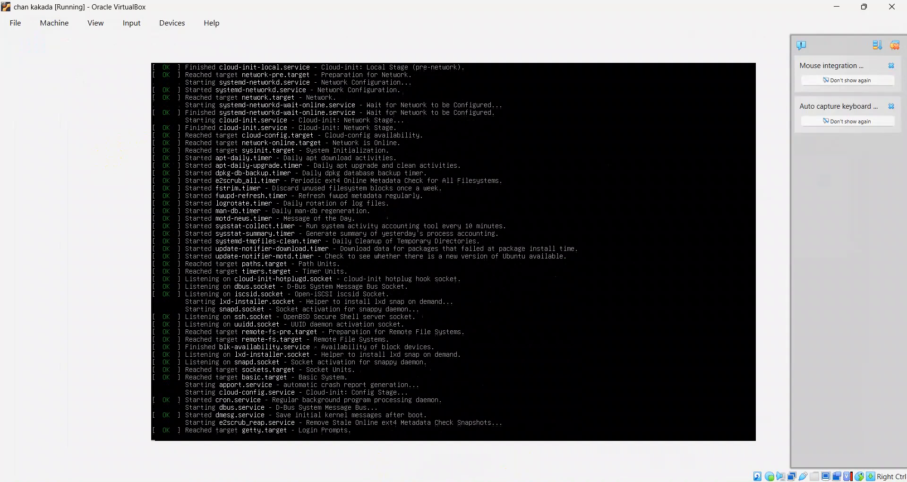
mouse_move(441, 481)
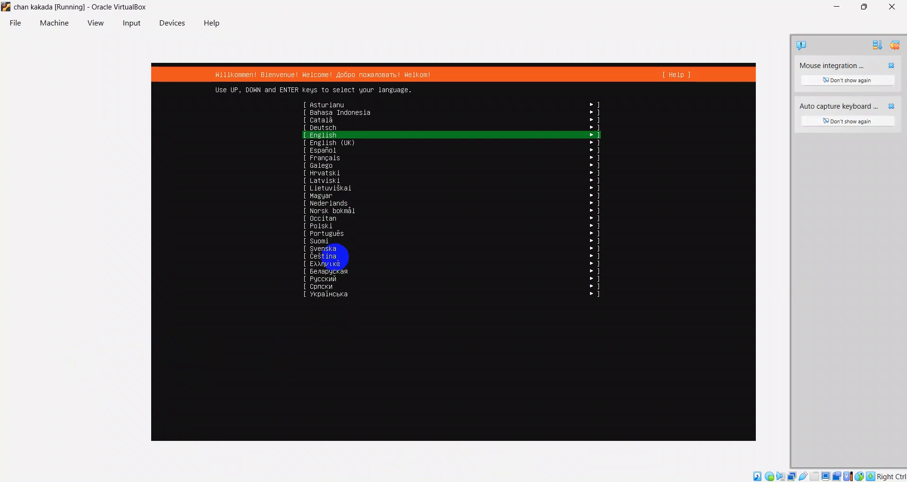
Accept English, English (US) keyboard, standard install, default network, no proxy and the default mirror
key(Return)
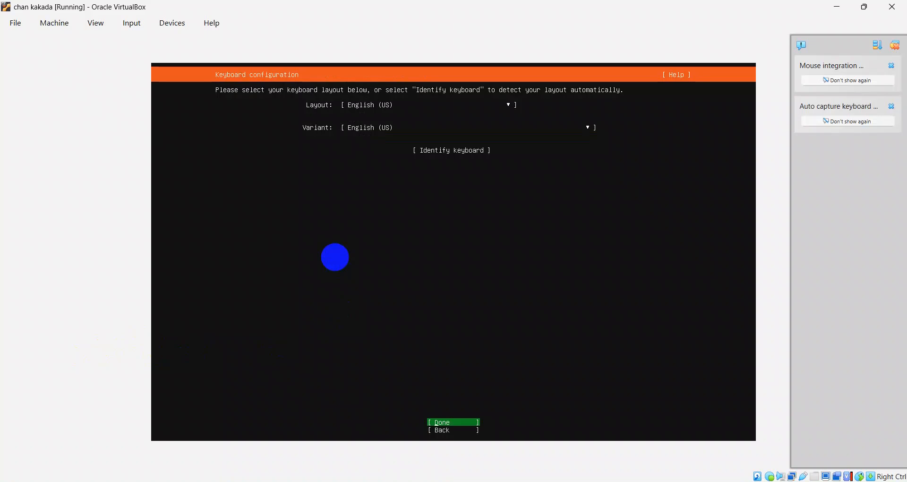
key(Return)
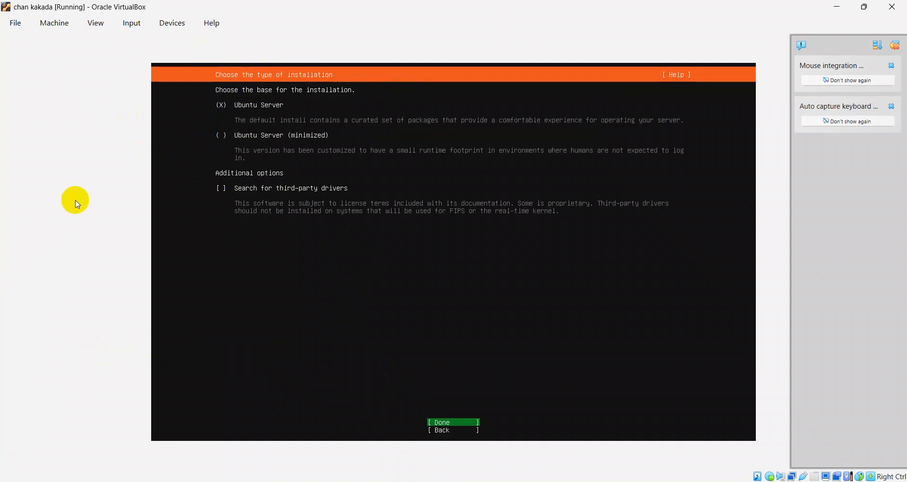
key(Return)
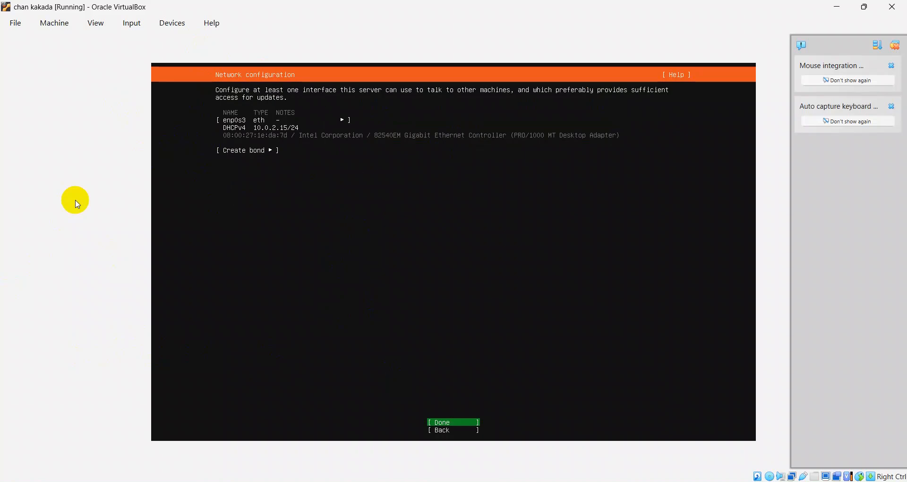
key(Return)
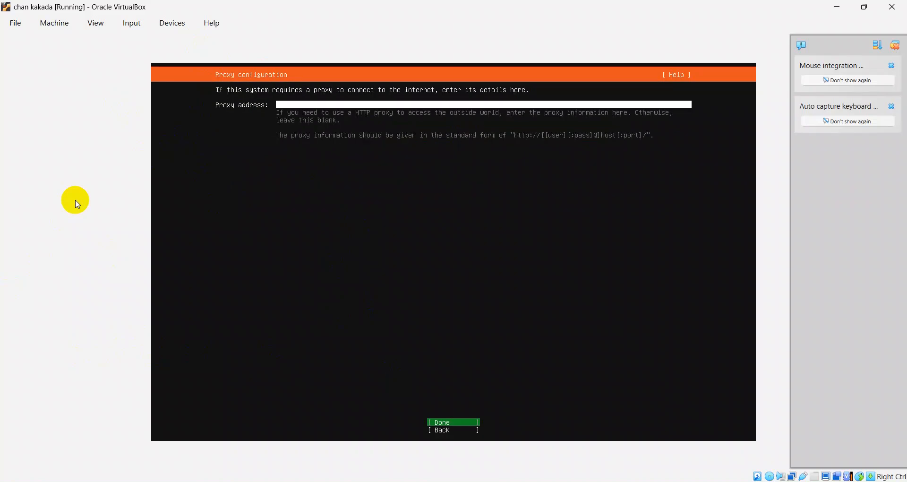
key(Return)
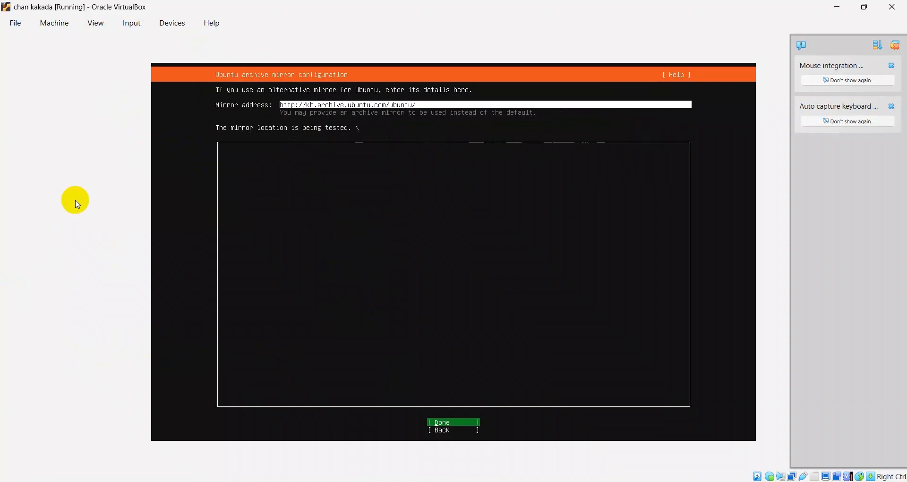
key(Return)
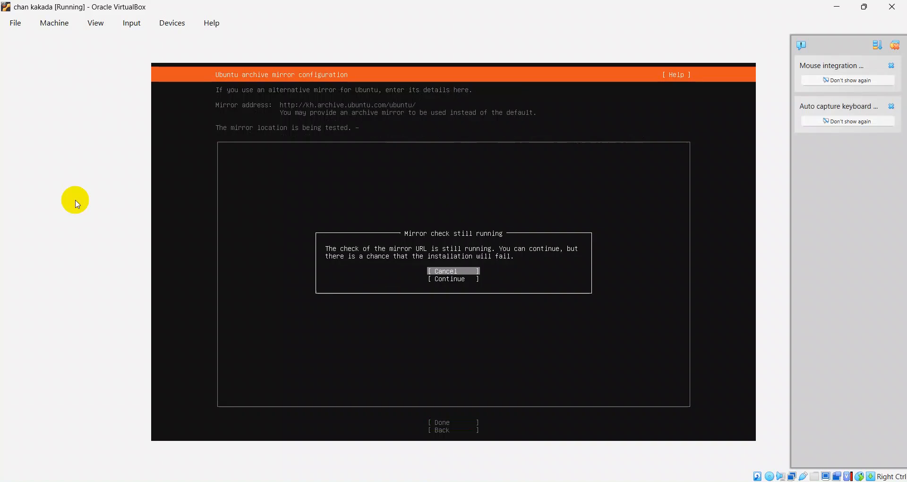
key(Down)
key(Return)
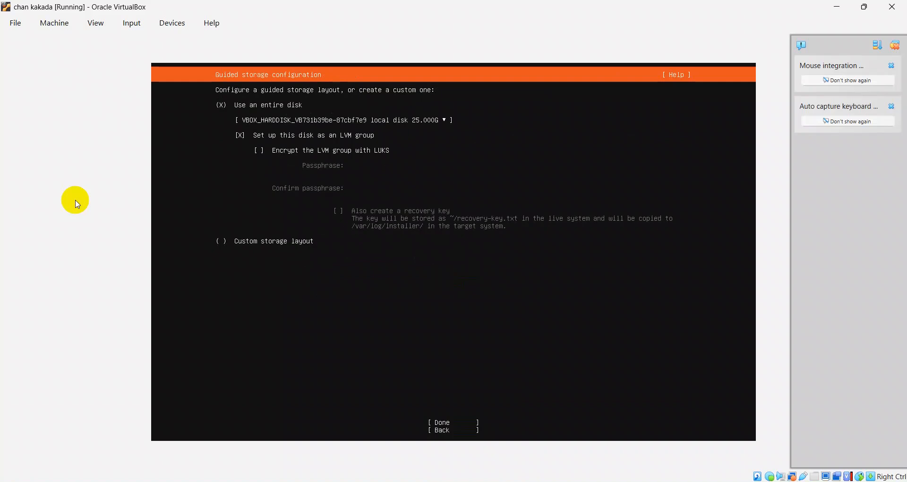
Turn off LVM for the 25 GB disk, accept the storage summary, and confirm formatting
key(Down)
key(Down)
key(space)
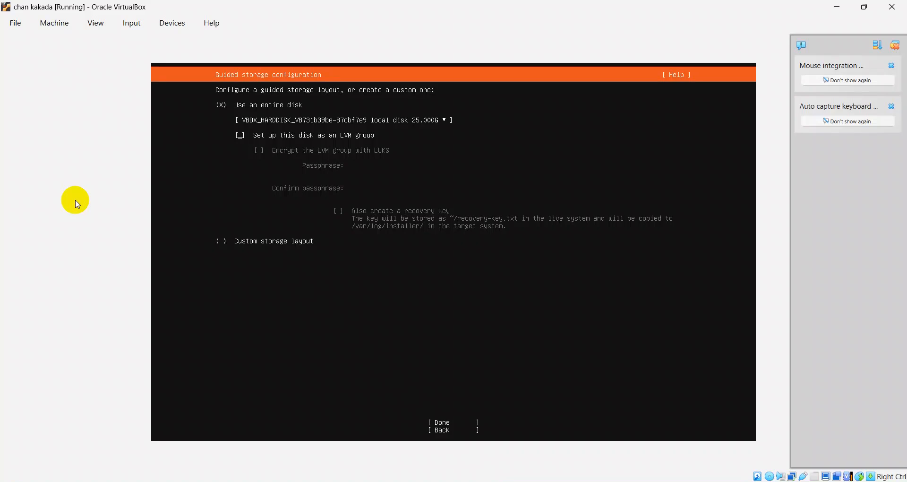
key(Tab)
key(Return)
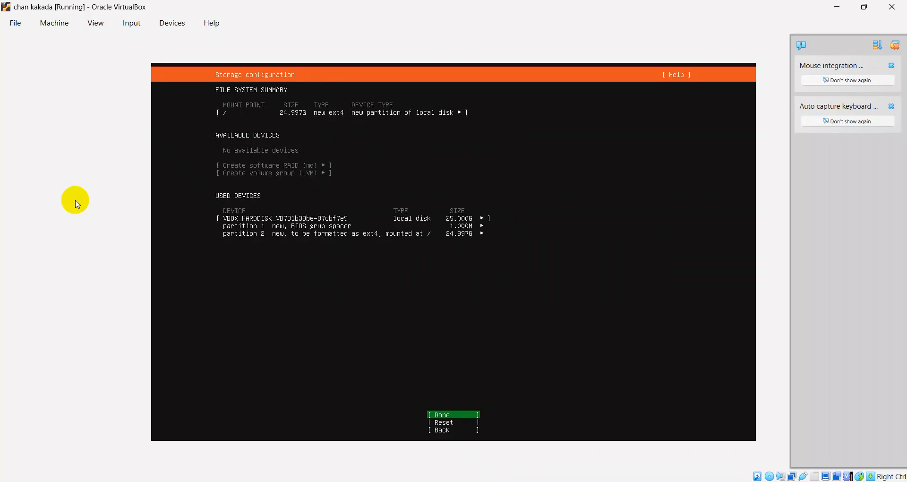
key(Return)
key(Down)
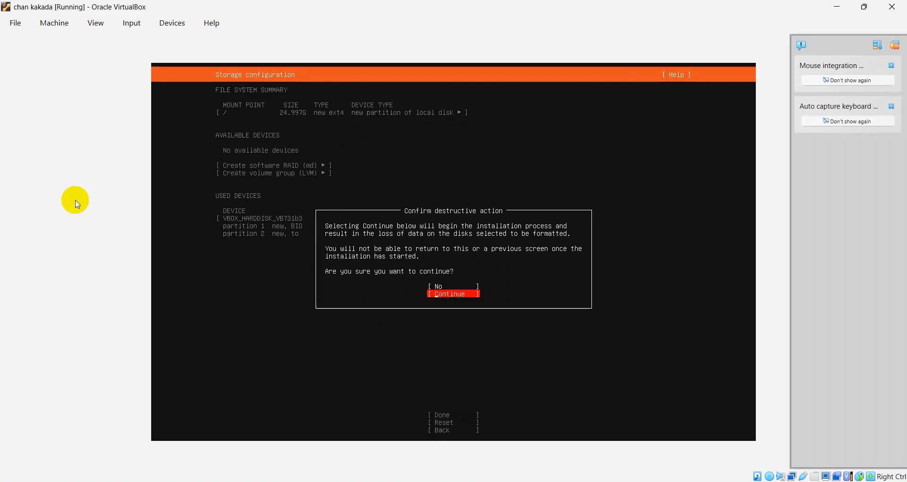
key(Return)
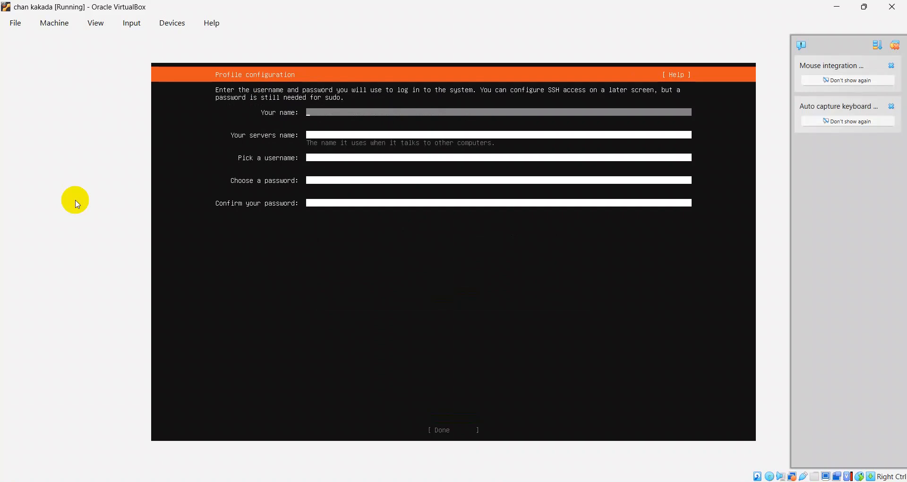
Enter the user's full name, server name ubuntu_server, a username and the password twice, then submit
text(kakada)
key(Tab)
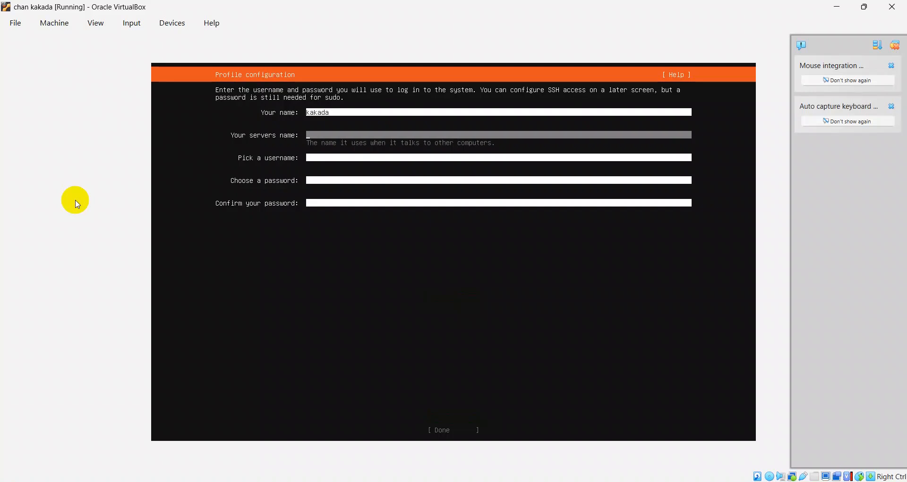
text(ubuntu_server)
key(Tab)
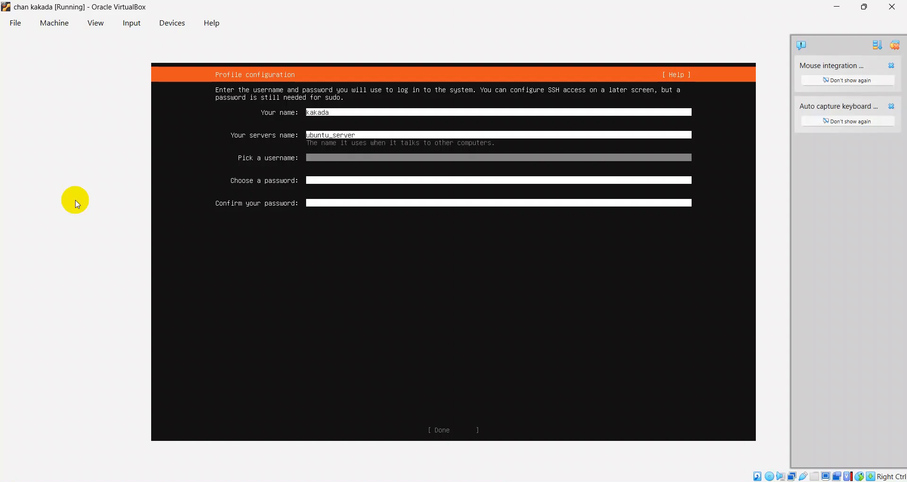
text(chankakada)
key(Tab)
text(******)
key(Tab)
text(****)
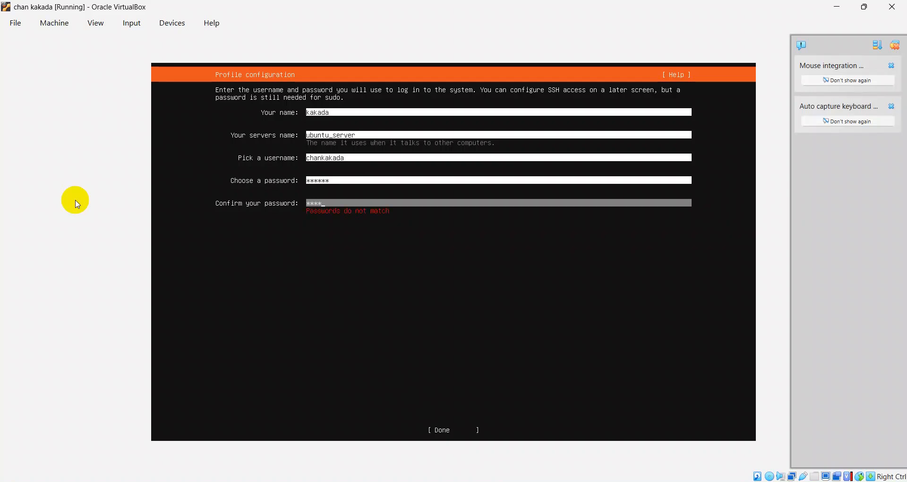
text(**)
key(Tab)
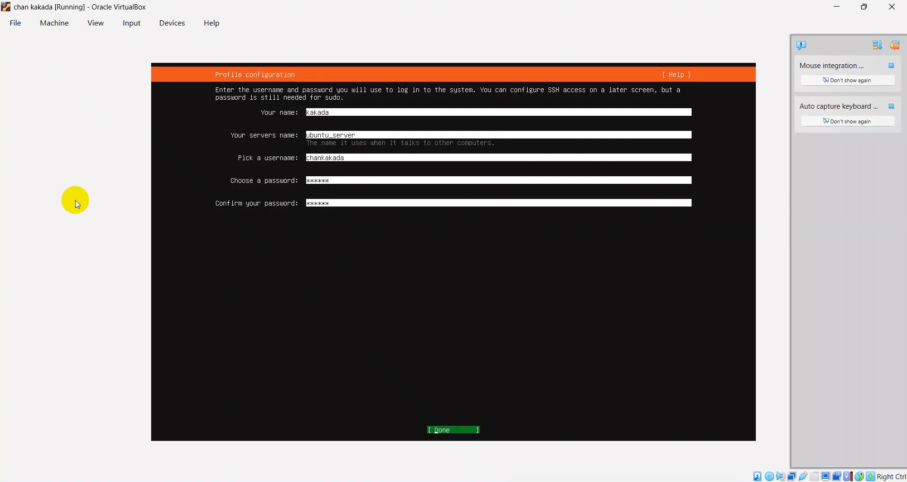
key(Return)
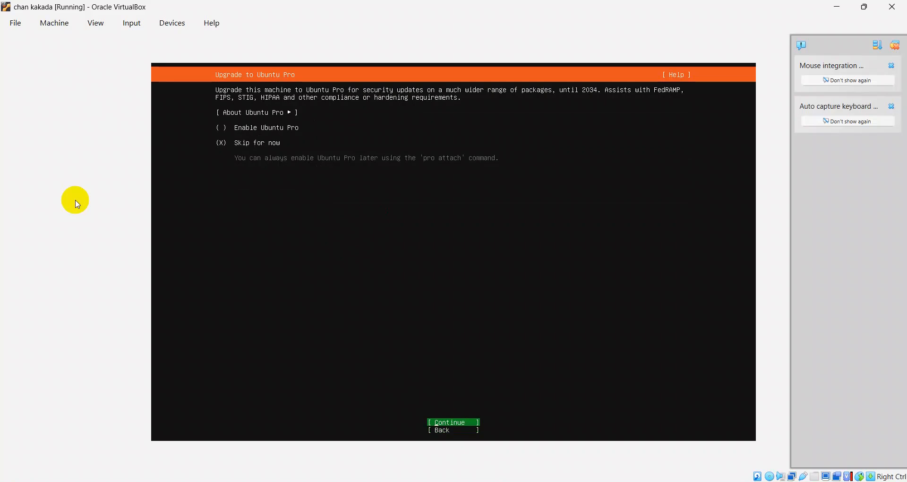
Skip Ubuntu Pro, leave OpenSSH server off, and select no featured snaps to start installing
key(Return)
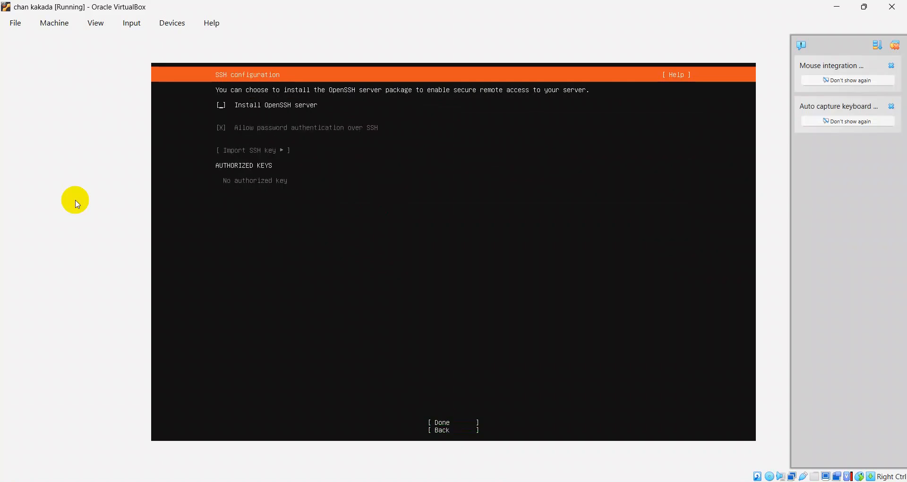
key(Tab)
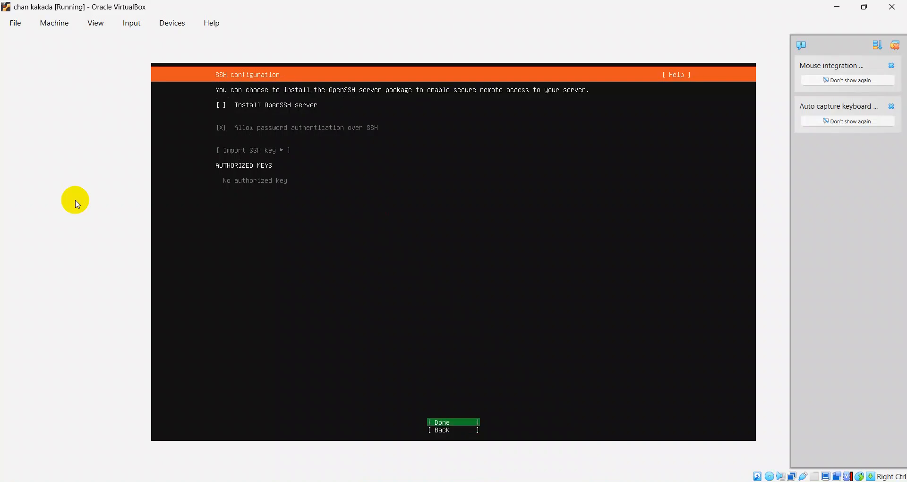
key(Return)
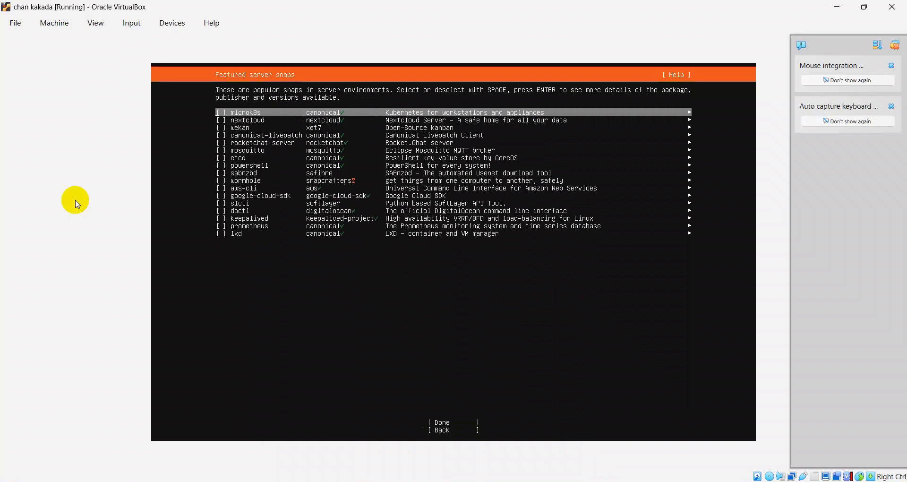
key(Down)
key(Down)
key(Down)
key(Down)
key(Down)
key(Down)
key(Down)
key(Down)
key(Down)
key(Down)
key(Down)
key(Down)
key(Down)
key(Down)
key(Down)
key(Down)
key(Down)
key(Down)
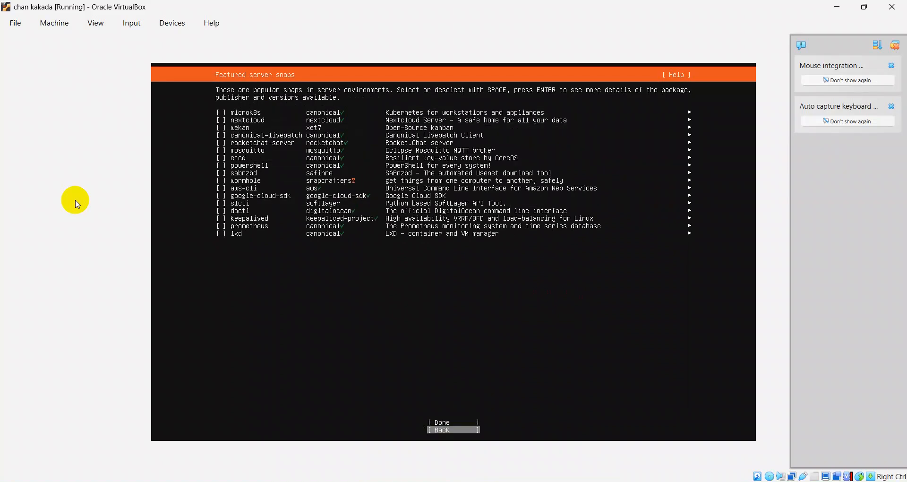
key(Up)
key(Return)
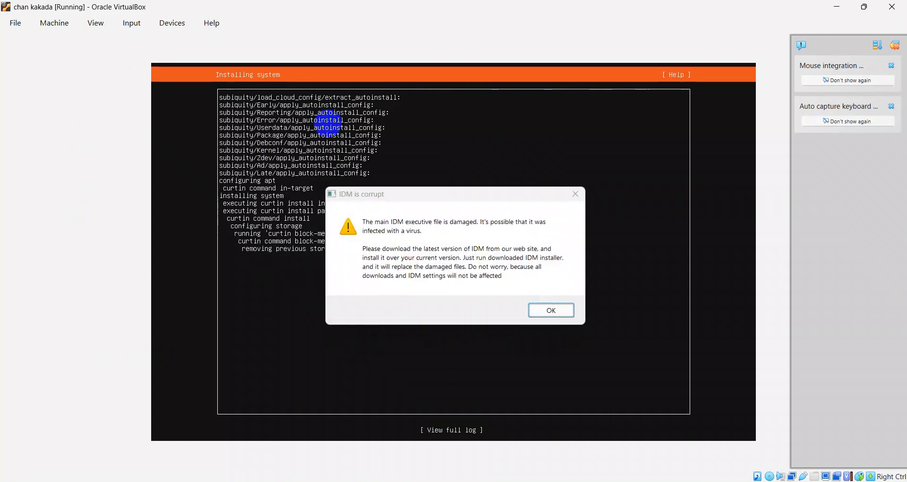
Wait for the installer to report Installation complete, briefly showing and minimising the VirtualBox Manager
click(426, 462)
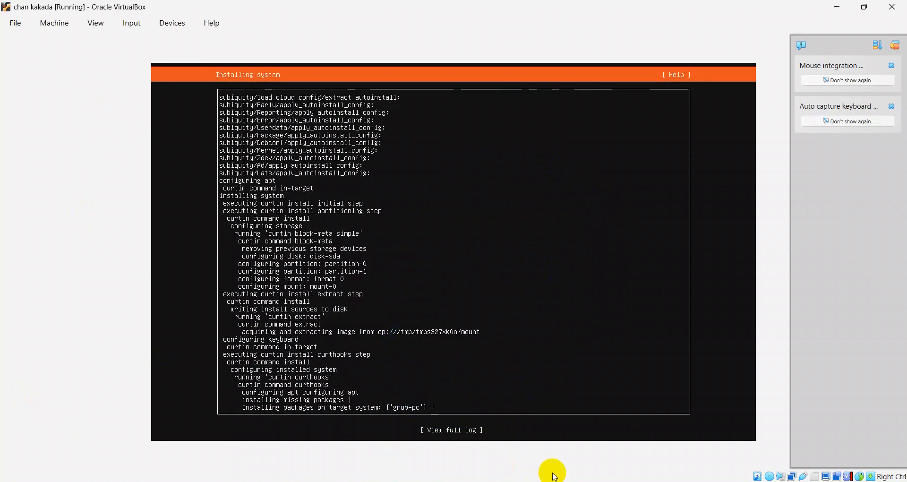
click(536, 395)
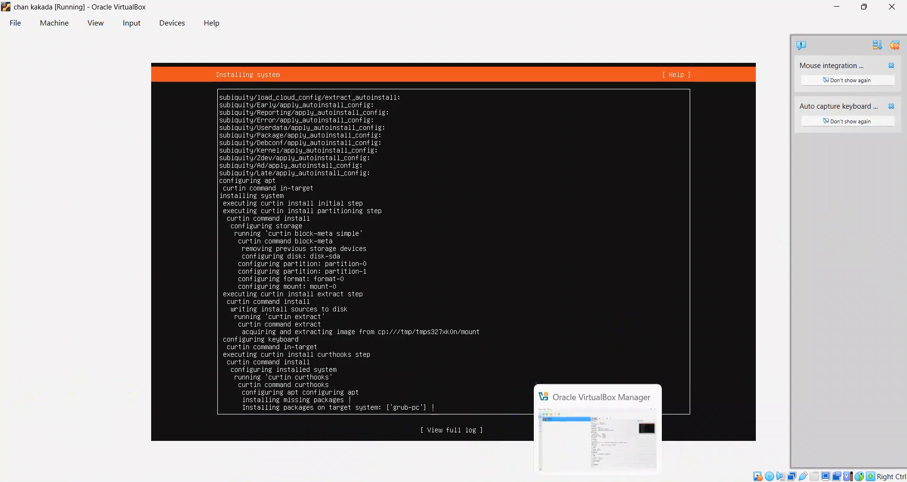
click(597, 480)
click(562, 481)
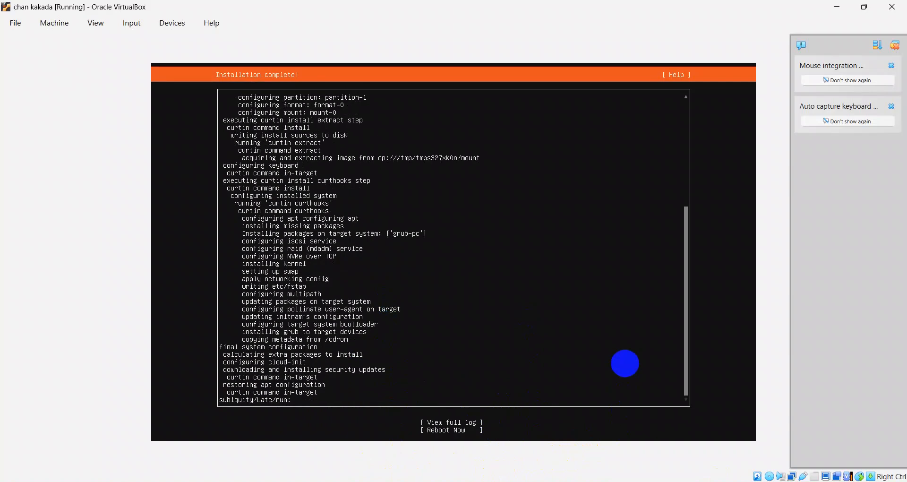
Choose Reboot Now to restart the freshly installed server
key(Tab)
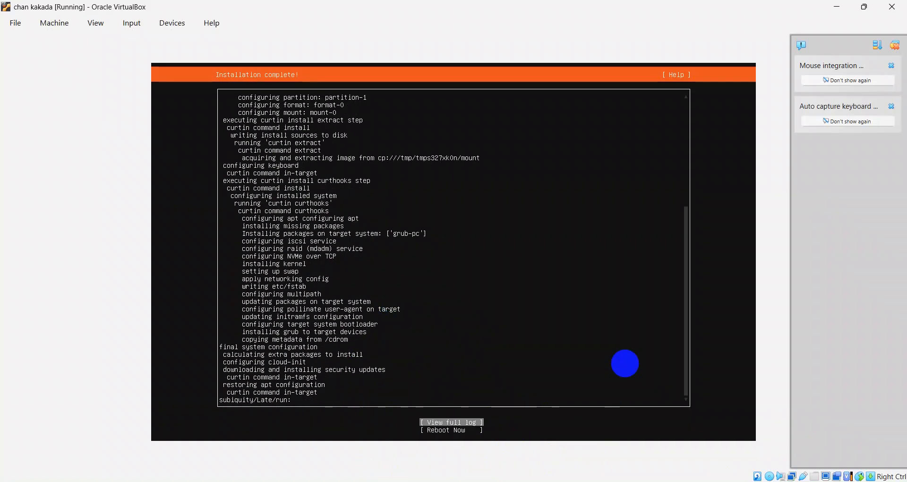
key(Down)
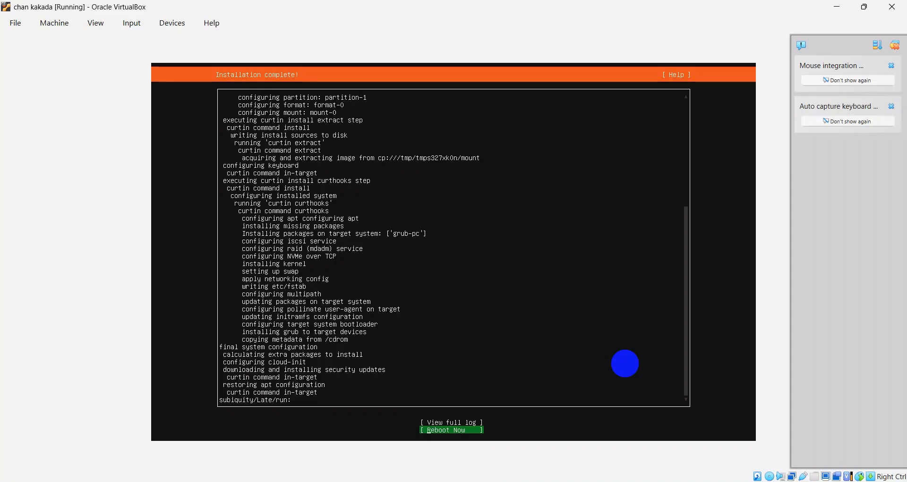
key(Return)
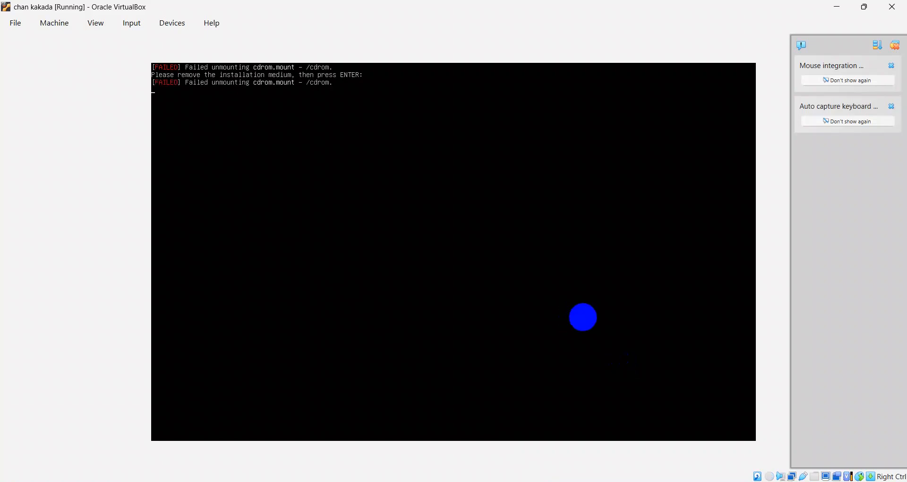
Continue past the remove-installation-medium prompt and capture input in the VM as it boots to login
key(Return)
click(258, 203)
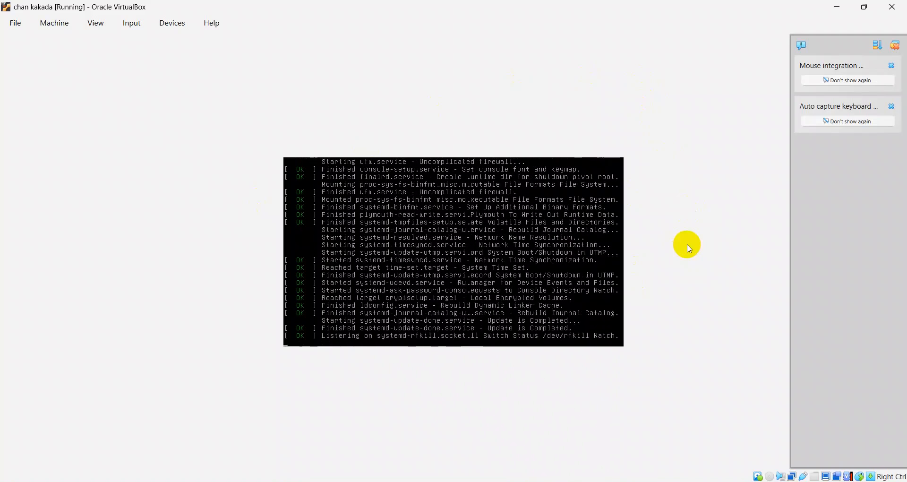
click(687, 246)
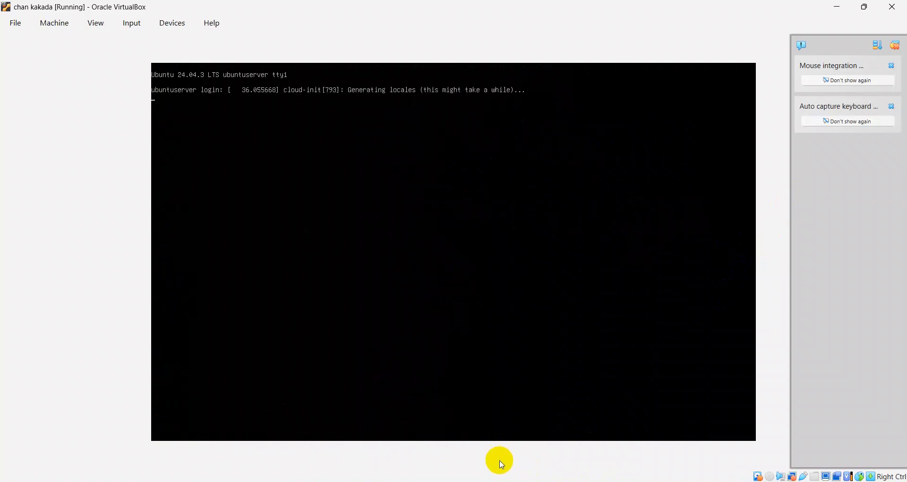
click(501, 355)
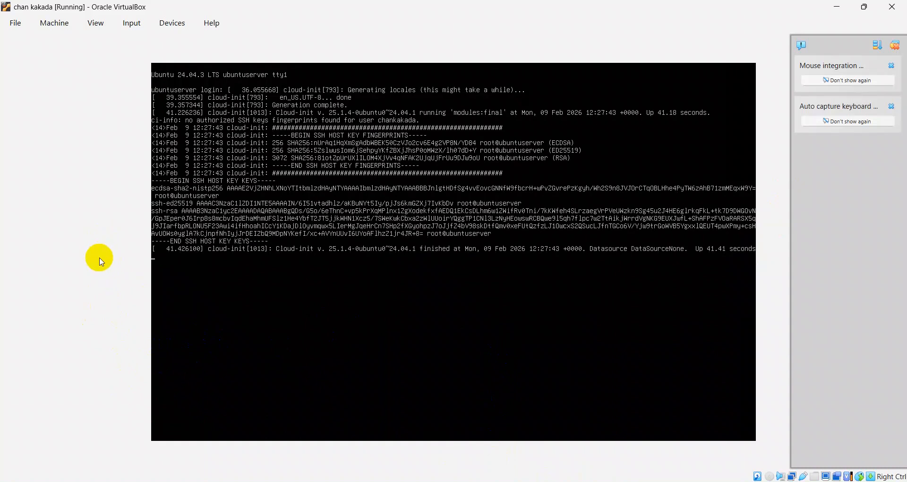
click(178, 364)
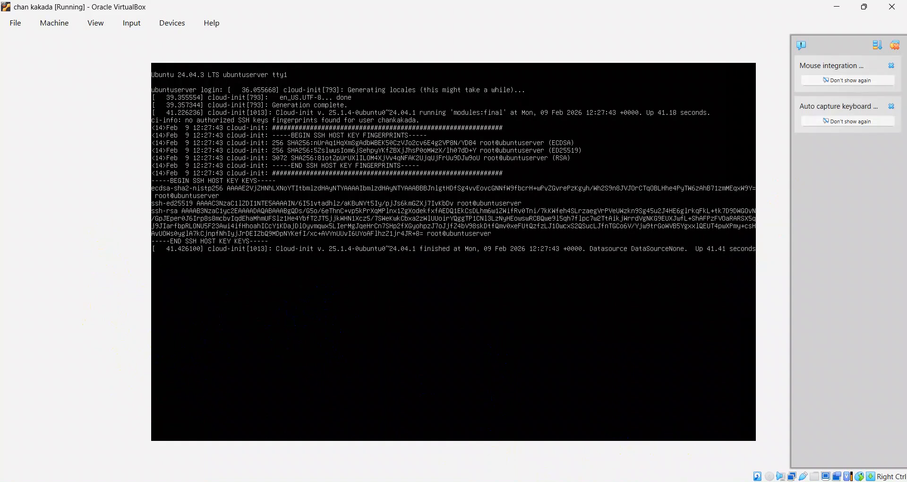
click(429, 317)
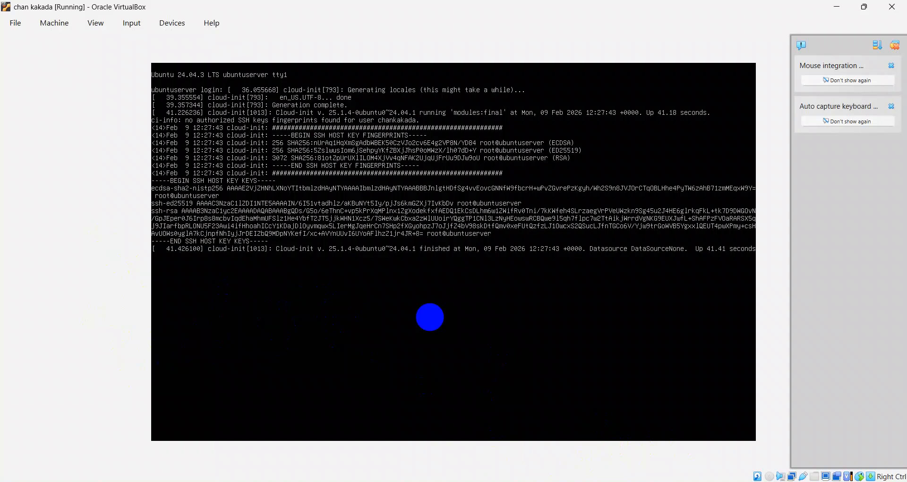
Log in at the console as the created user, retrying after a mistyped first username
key(Return)
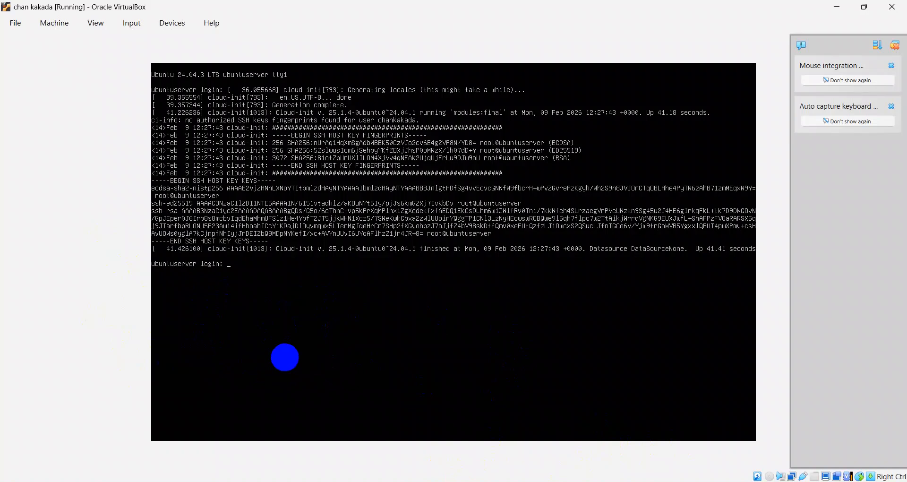
text(chankakada)
key(Return)
text(00)
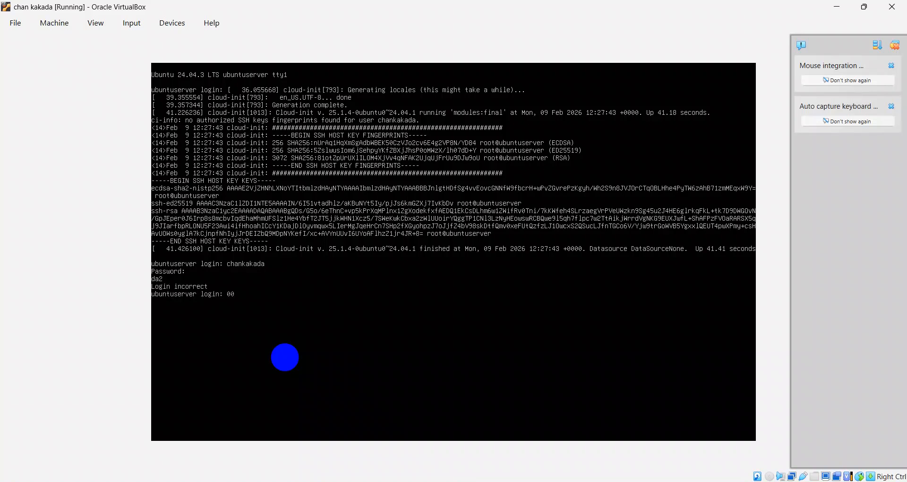
key(BackSpace)
key(BackSpace)
text(chankakada)
key(Return)
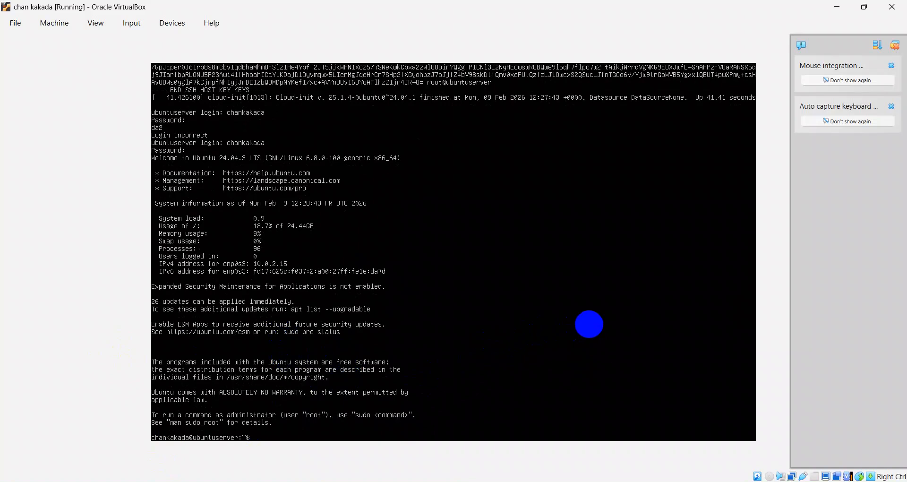
Run 'sudo touch /etc/cloud/cloud-init.disabled' with the sudo password; the mistyped path fails
text(udo touch/ect/clo)
text(ud/cloud-init.disa)
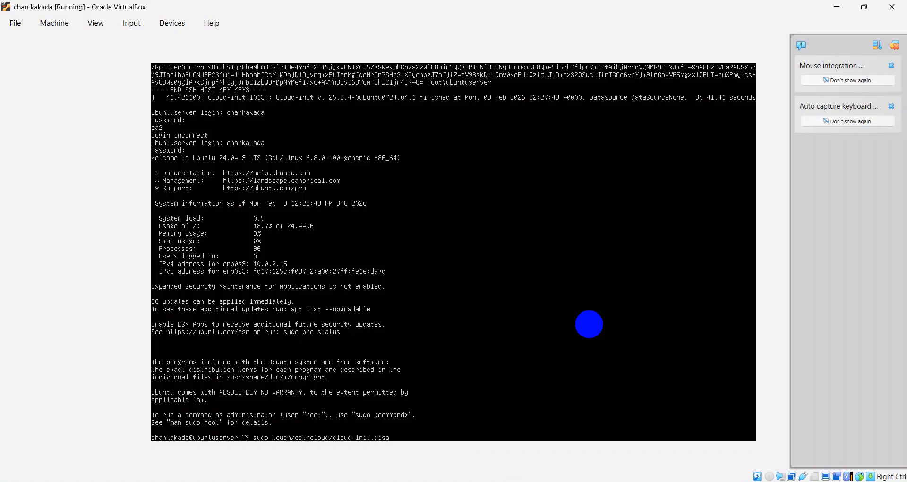
text(bled)
key(Return)
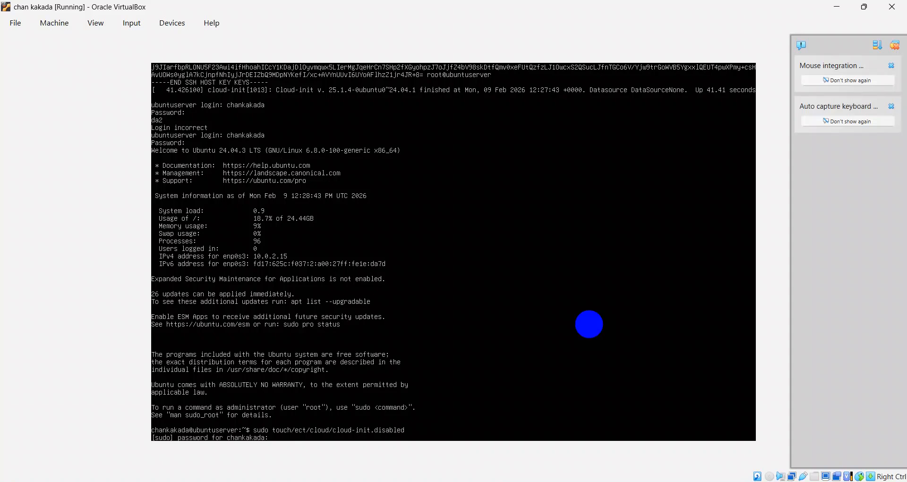
key(Return)
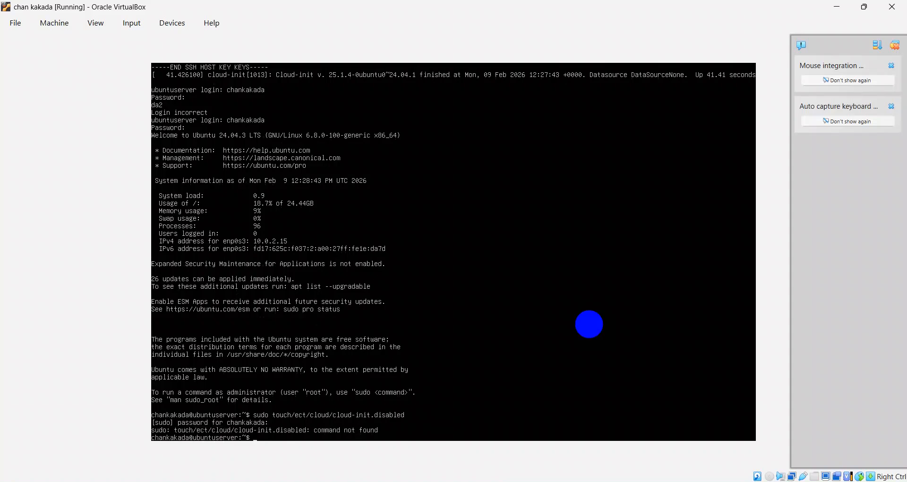
Run 'sudo apt update', which reports 26 upgradable packages
text(sudo apt updatw)
key(BackSpace)
key(Return)
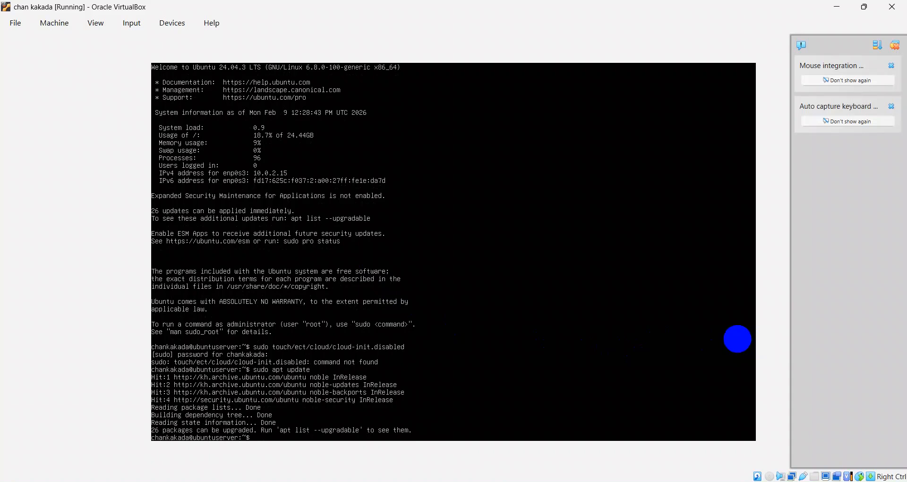
Run 'sudo apt upgrade -y' to install all pending package upgrades
text(sudo apt upgrade -y)
key(Return)
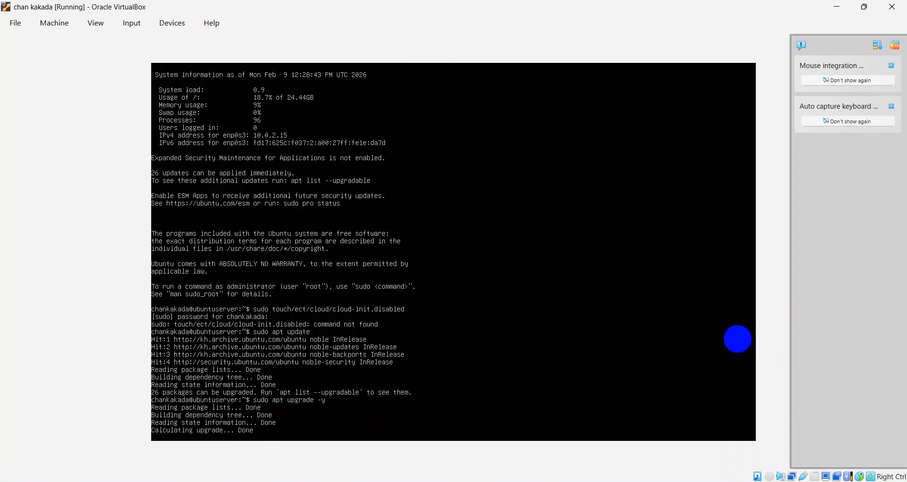